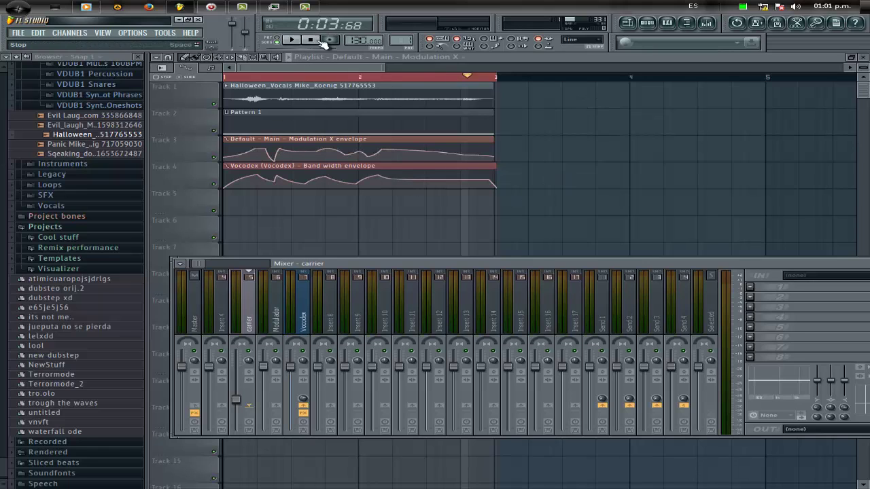
Play the two-bar loop to audition the vocoded sound, pause it, and hide the mixer
click(293, 40)
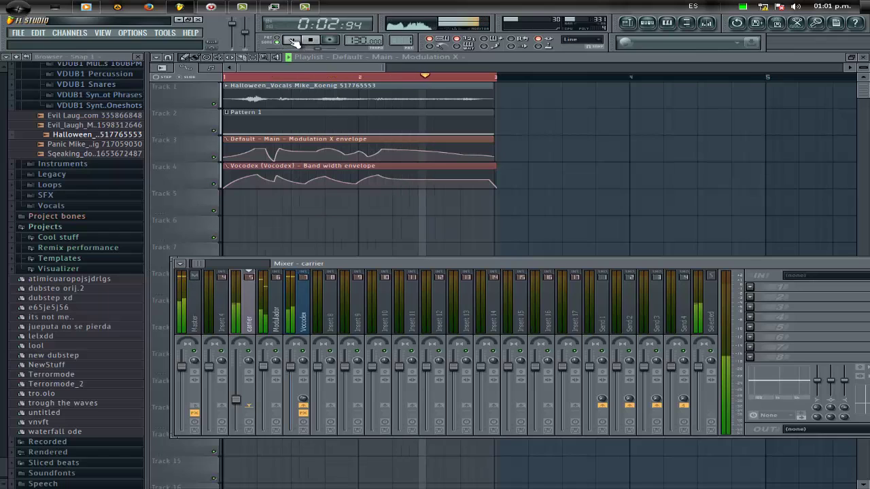
click(294, 41)
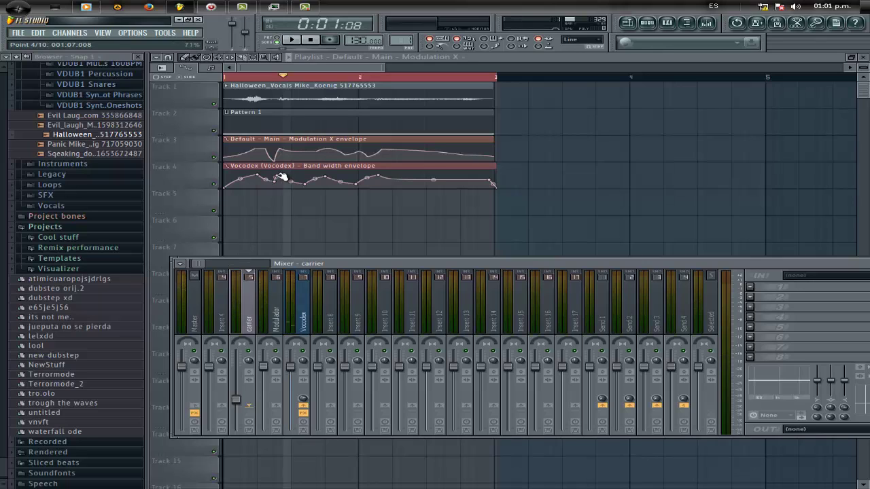
key(F9)
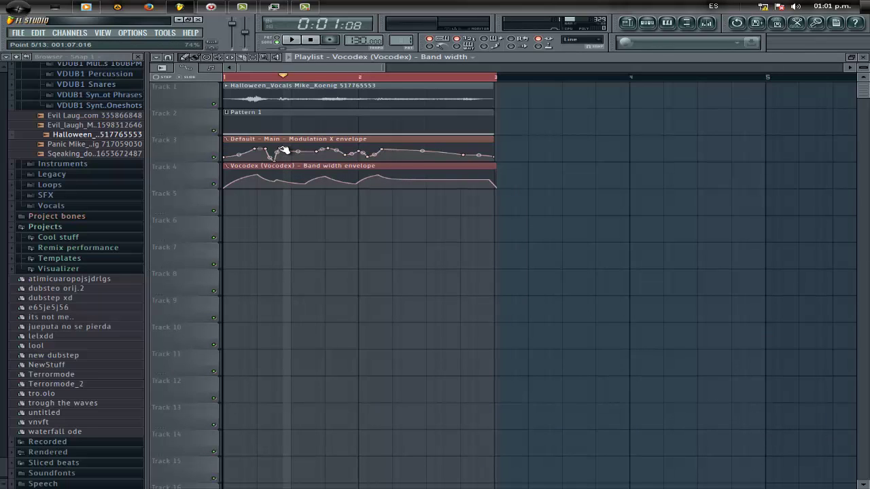
Lower the Modulation X envelope point in early bar 2 to about 53% and audition the loop
click(283, 153)
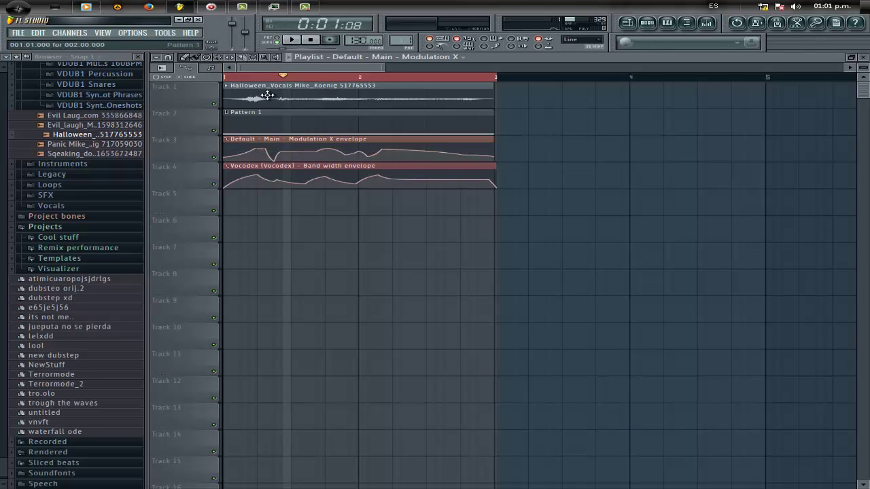
click(312, 40)
click(294, 40)
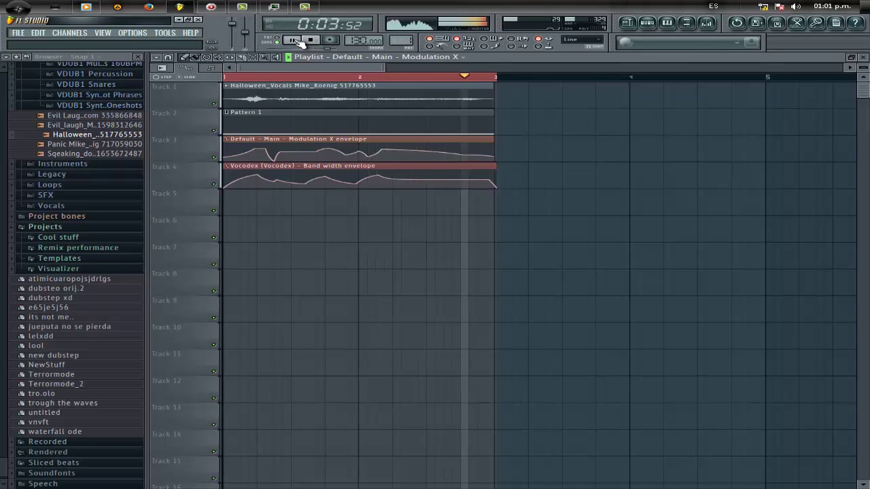
click(299, 41)
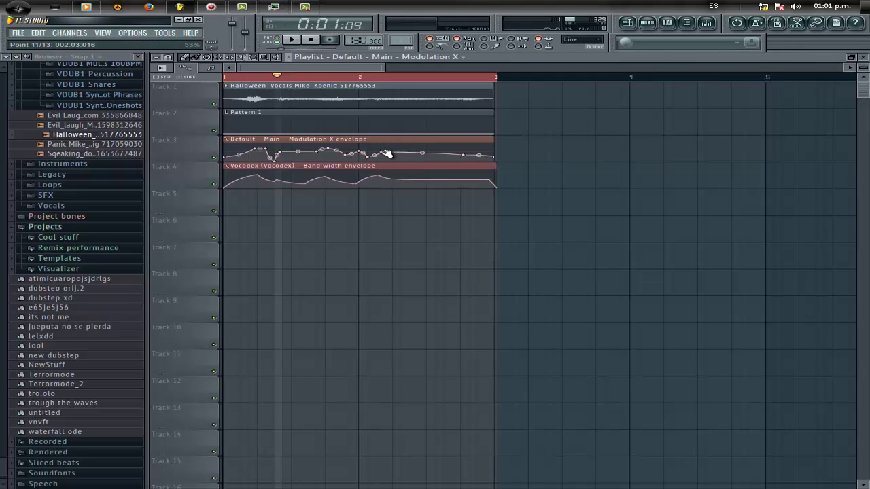
click(312, 40)
click(299, 40)
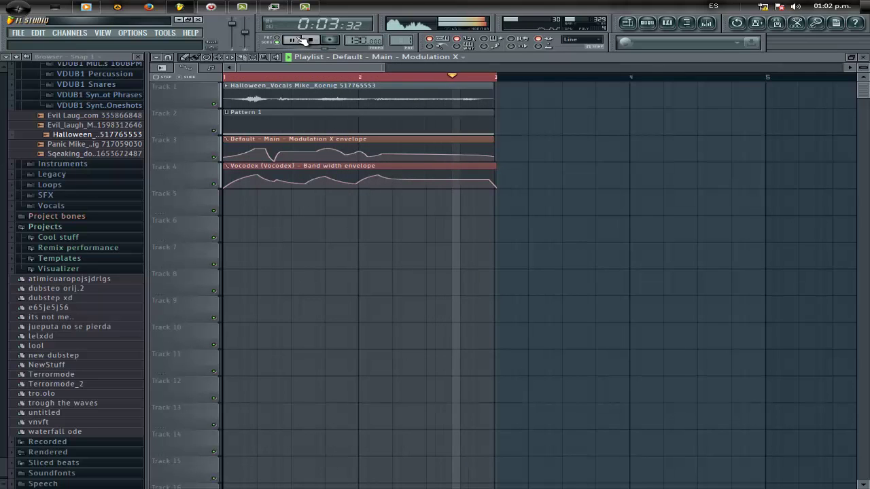
click(304, 40)
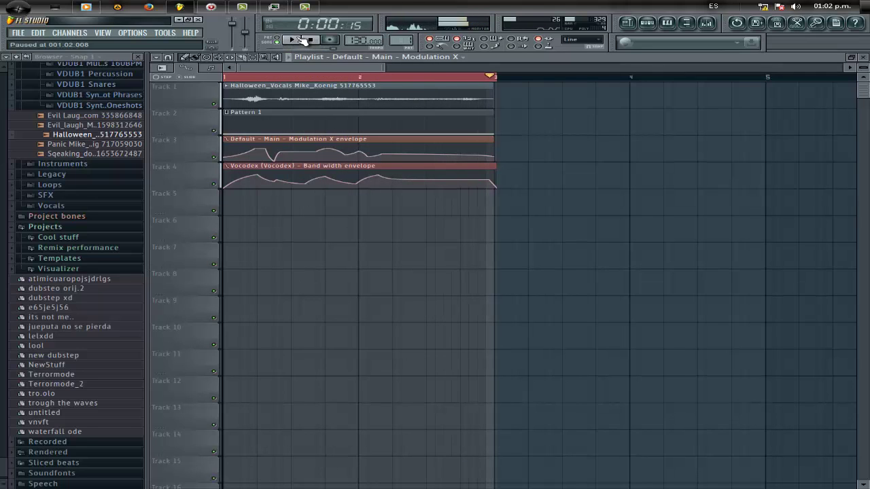
Show Vocodex on its mixer track, watch its bands while the loop plays, and close the plugin windows
click(707, 25)
click(303, 320)
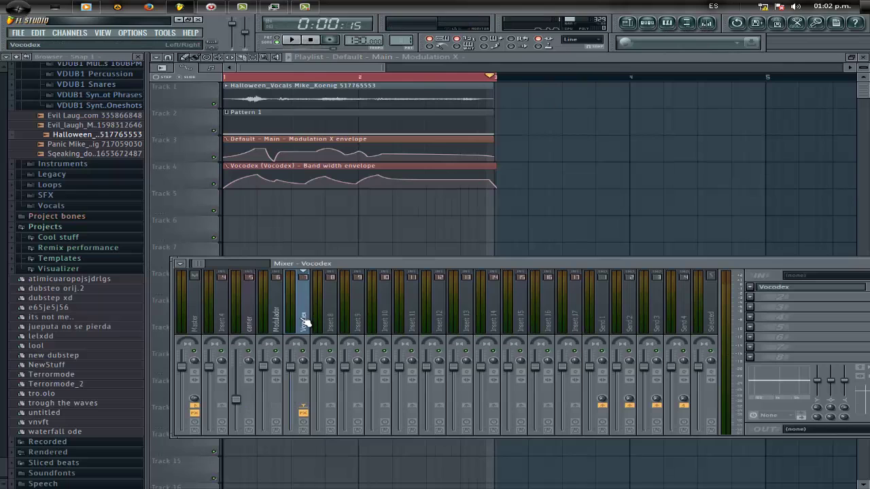
click(783, 287)
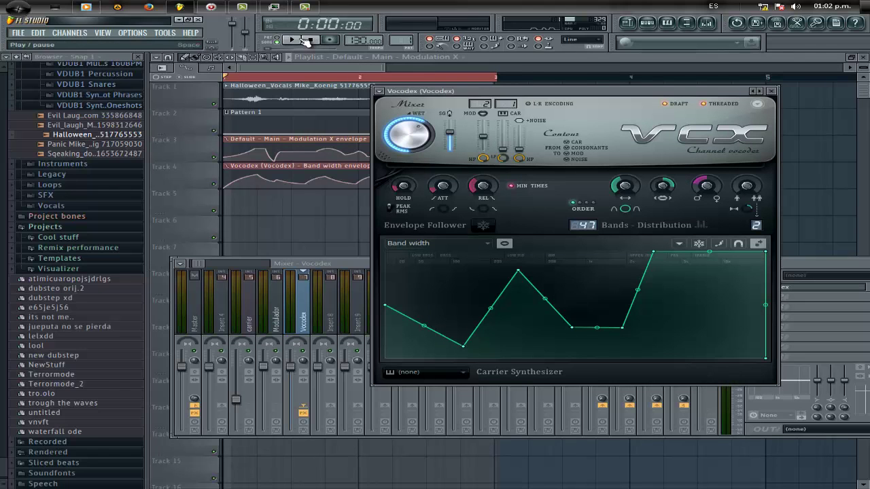
key(space)
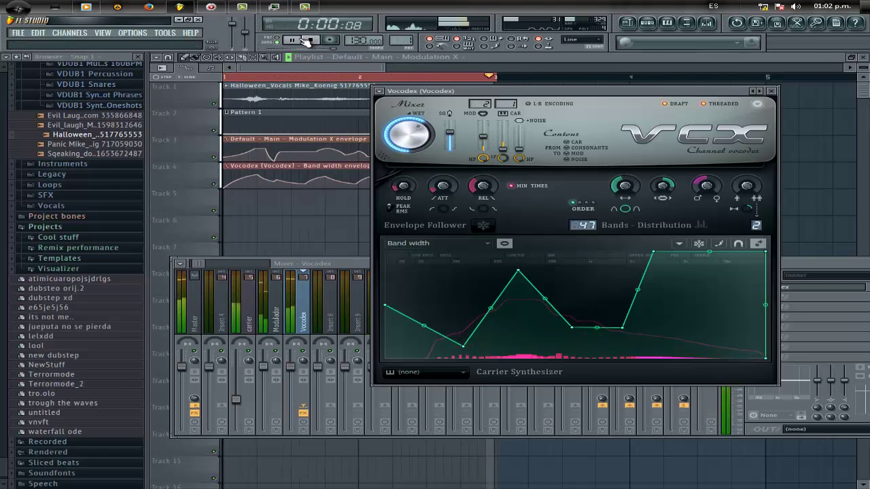
click(307, 41)
key(F12)
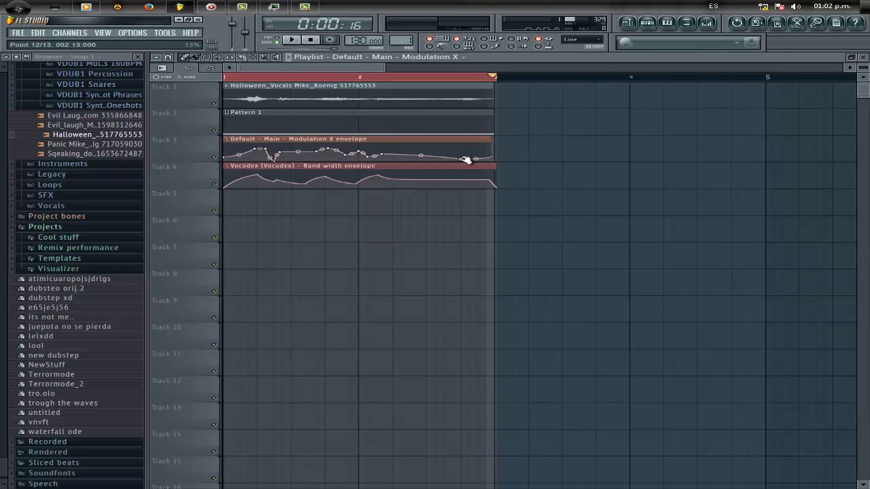
Reshape the tail of the Modulation X envelope into a low dip with a raised end point, auditioning the loop between adjustments
click(296, 40)
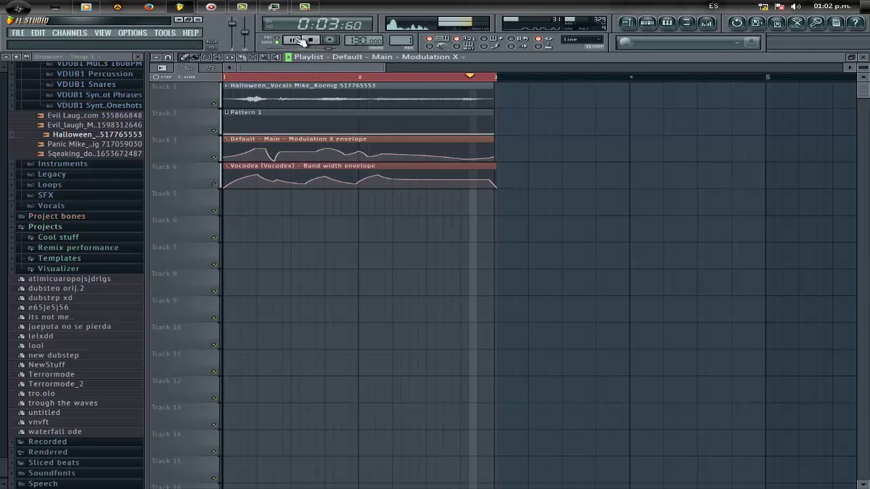
click(299, 41)
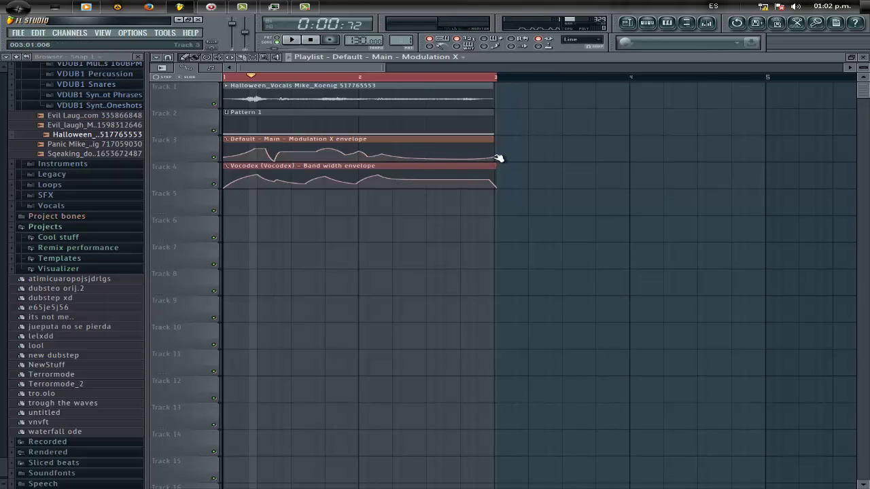
click(314, 40)
click(299, 41)
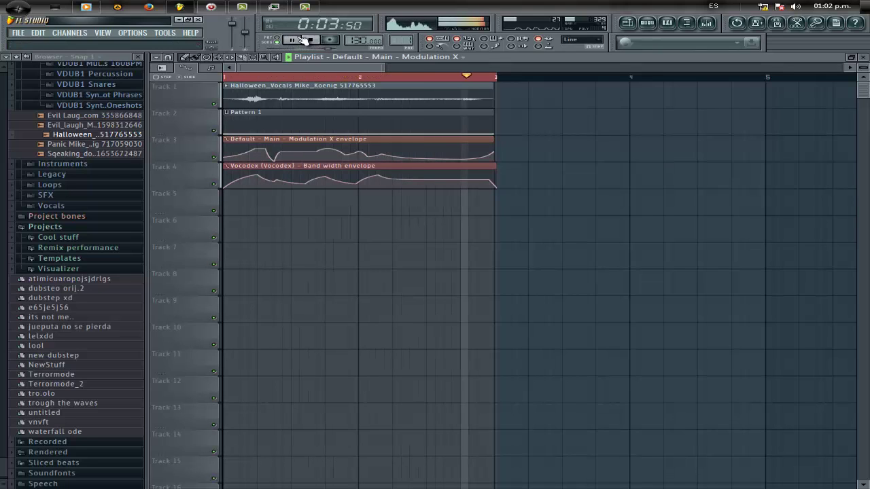
key(space)
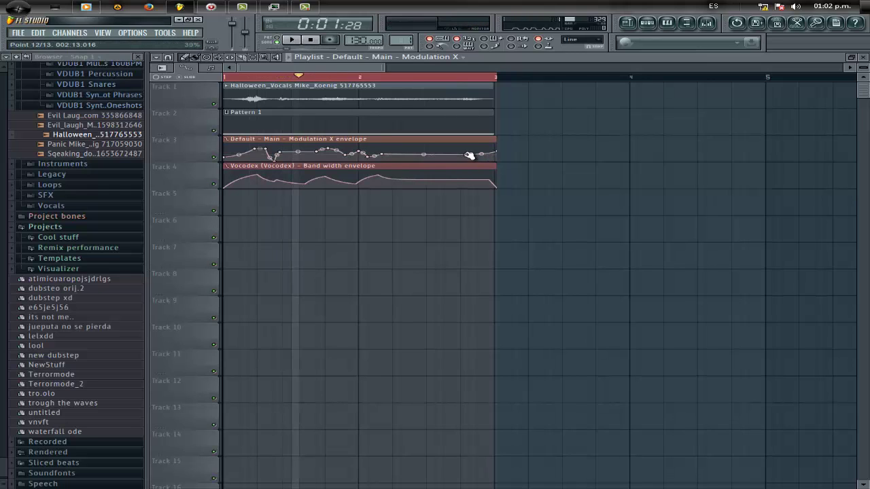
click(306, 41)
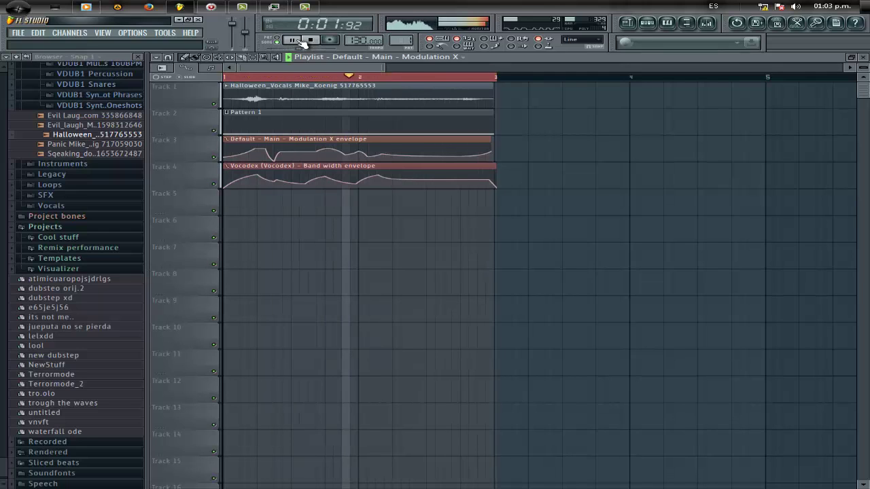
click(304, 42)
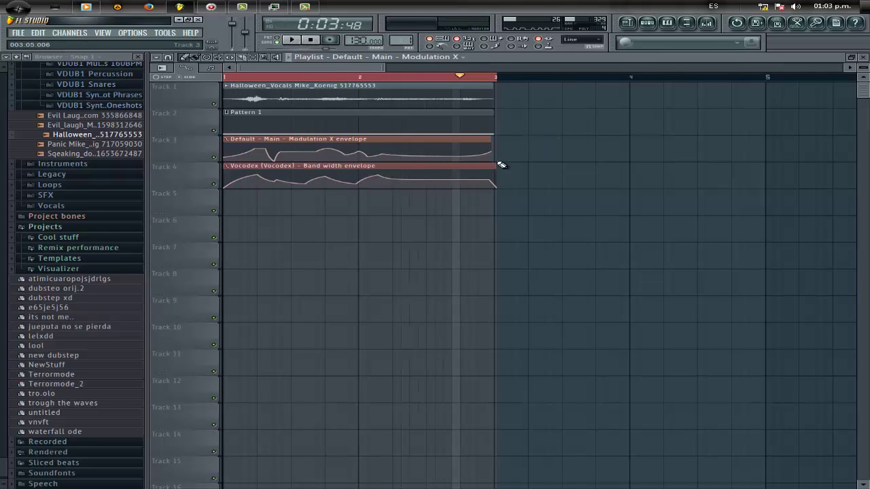
Reopen Vocodex from its mixer track, examine its bandwidth curve and controls during loop playback, and return to the playlist
click(715, 22)
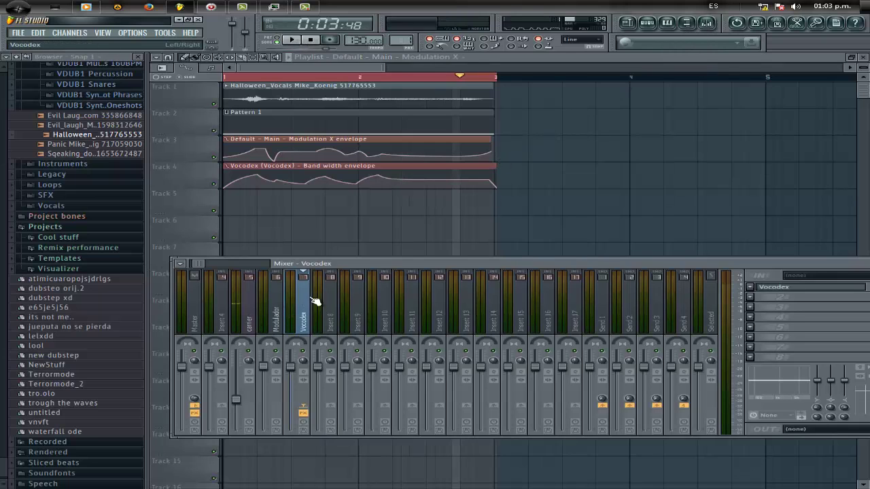
click(773, 287)
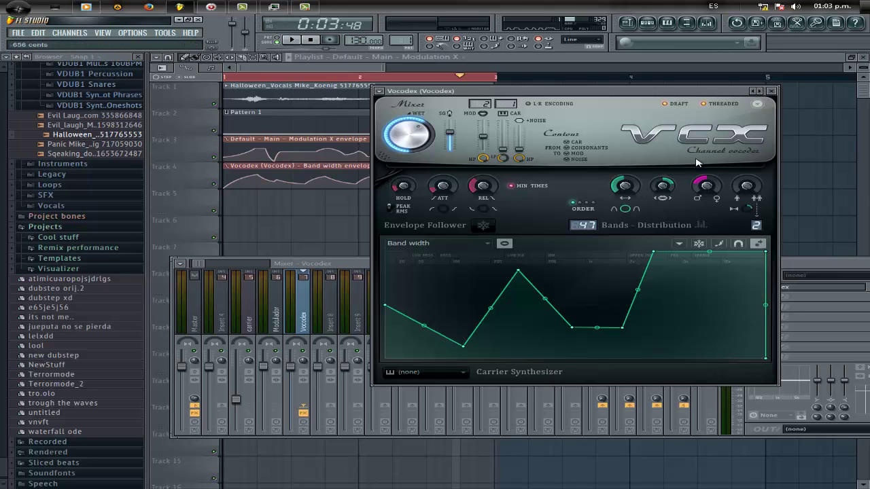
click(309, 39)
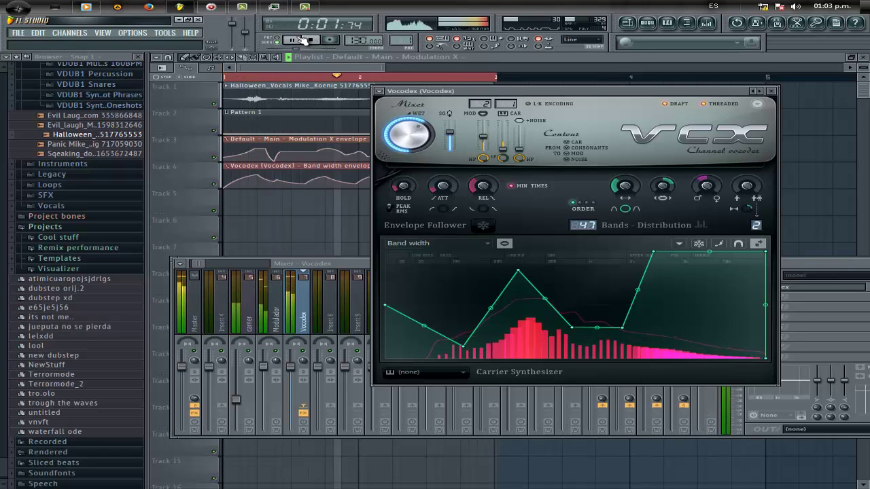
click(301, 39)
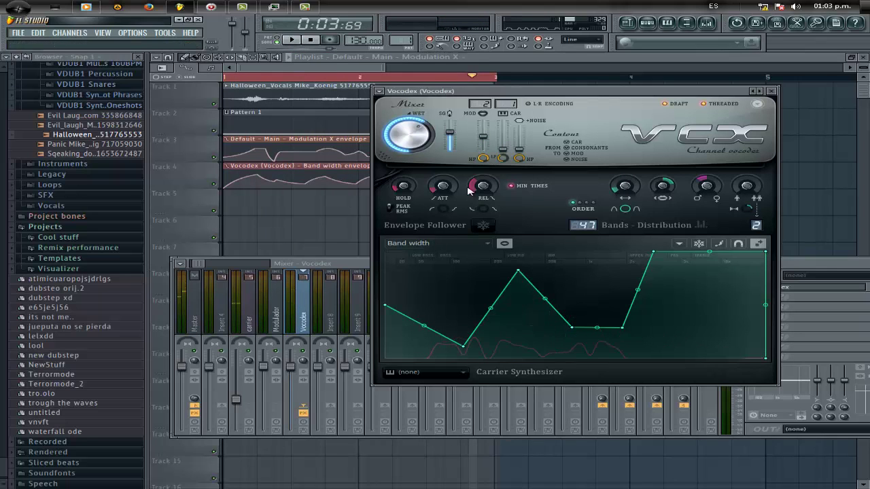
click(301, 40)
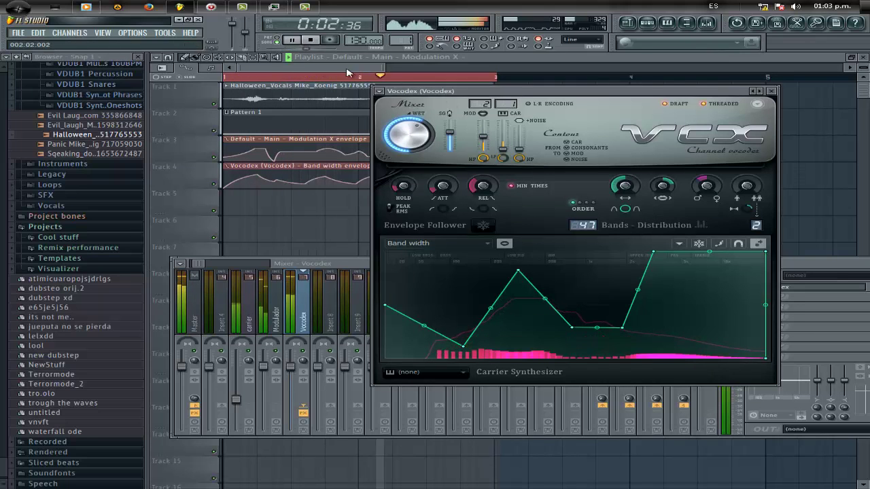
click(293, 42)
click(292, 69)
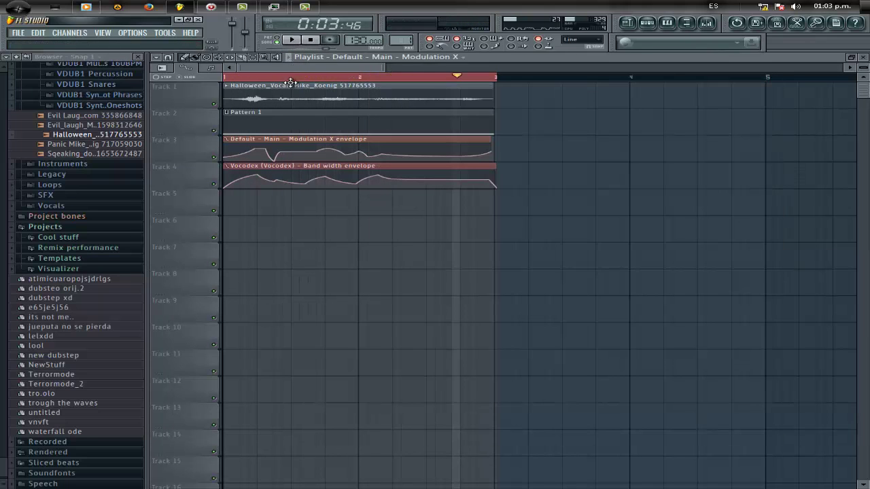
Add a low point in bar 2 of the Vocodex Band width envelope, raise the point near its end to about 74%, and audition the loop
click(282, 180)
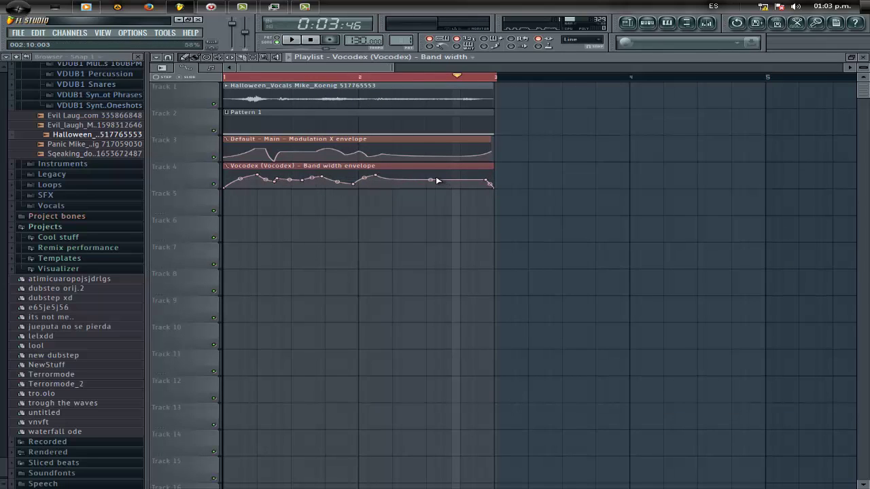
right_click(436, 185)
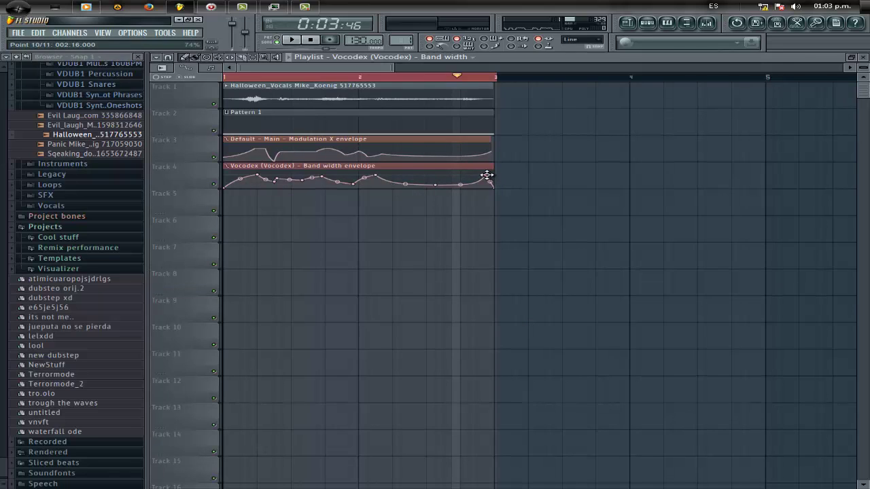
click(323, 41)
click(299, 40)
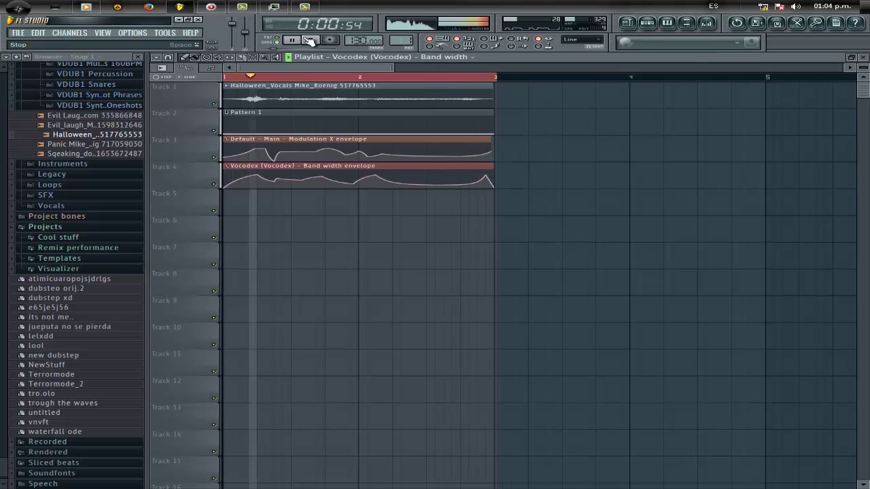
click(309, 40)
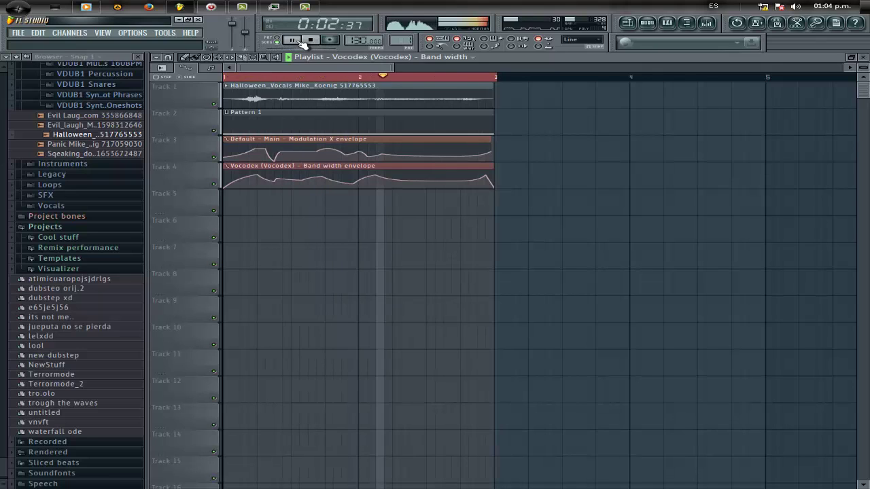
click(301, 40)
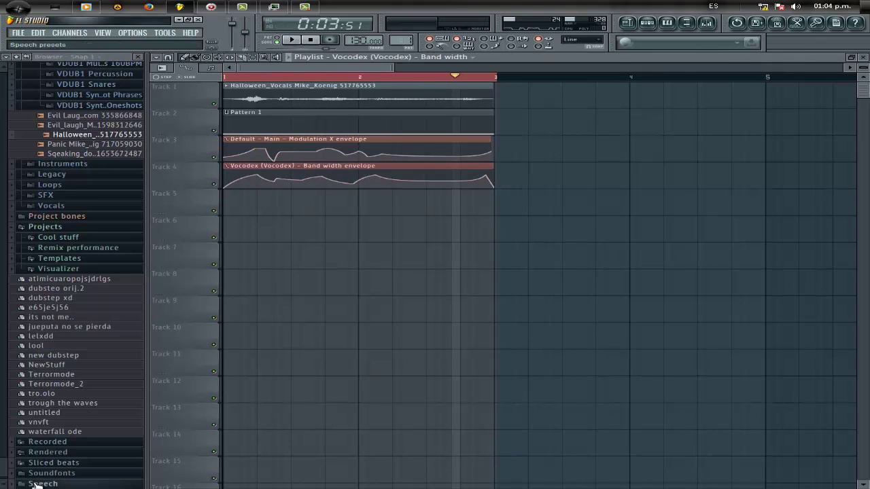
click(306, 7)
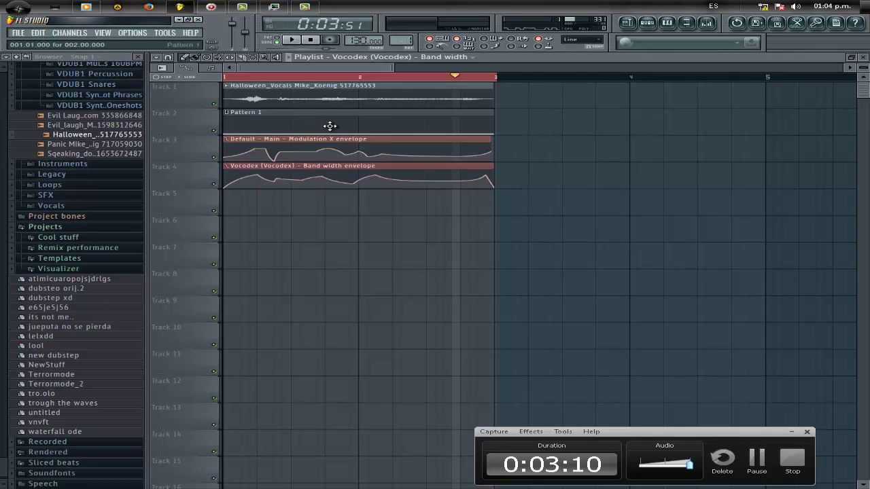
click(791, 432)
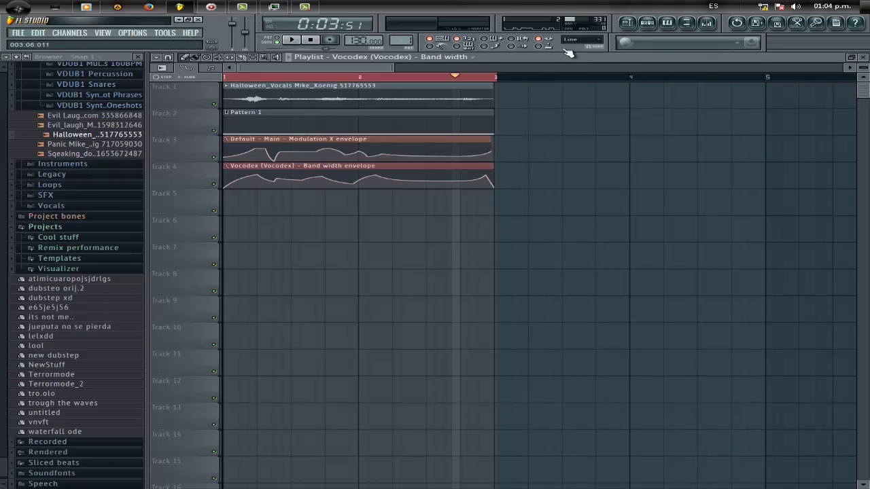
Show the channel list, open the existing Default channel's synth, and insert a new Sytrus generator channel
click(649, 22)
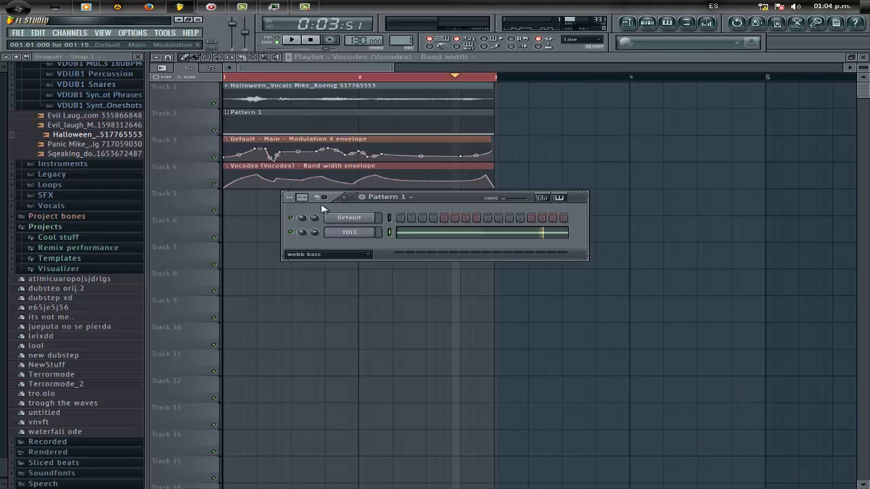
click(350, 218)
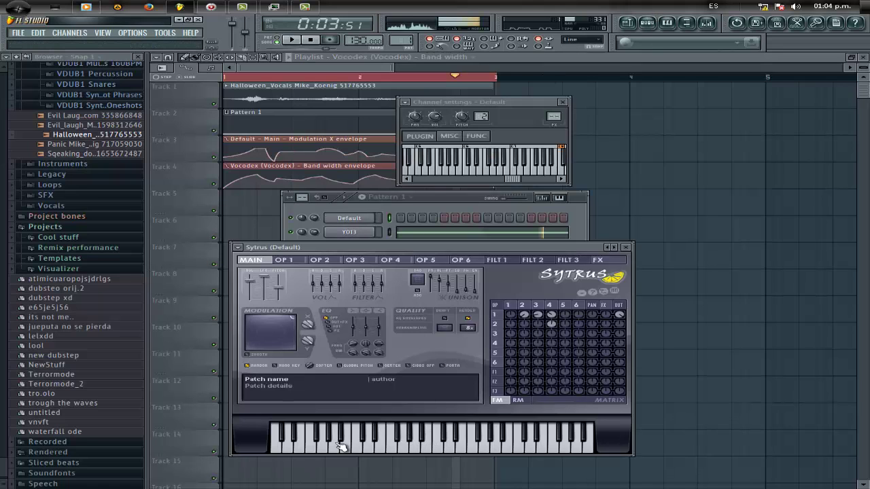
right_click(358, 219)
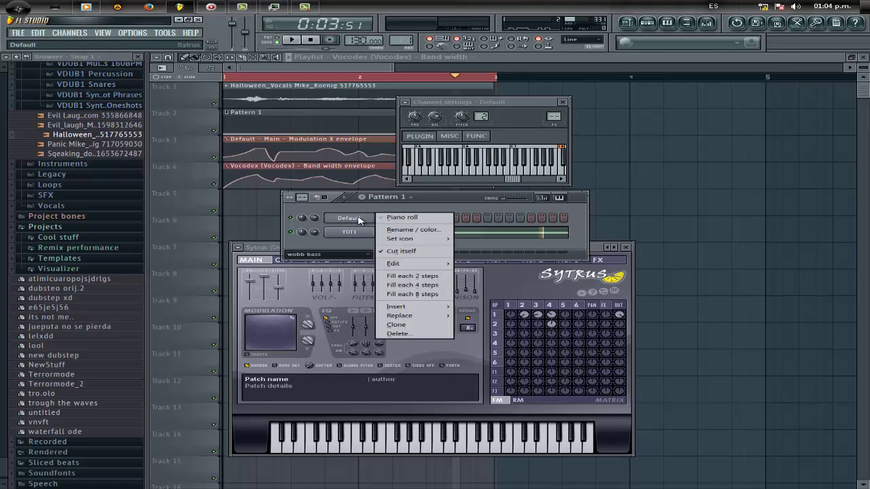
mouse_move(409, 308)
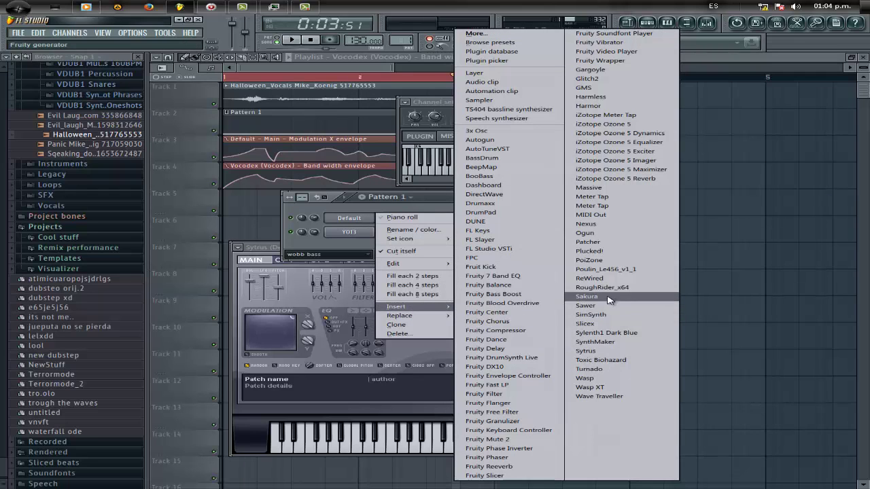
click(620, 351)
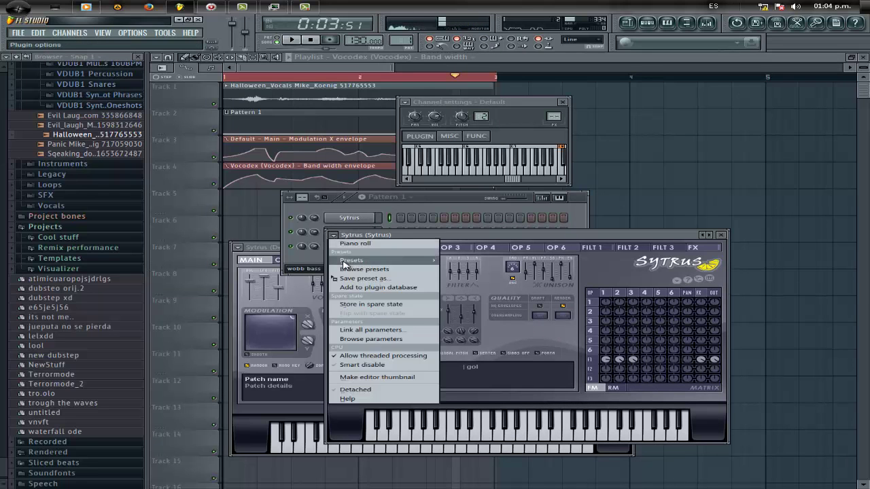
Load the Default preset in the new Sytrus and audition it with a few notes
mouse_move(343, 259)
click(46, 34)
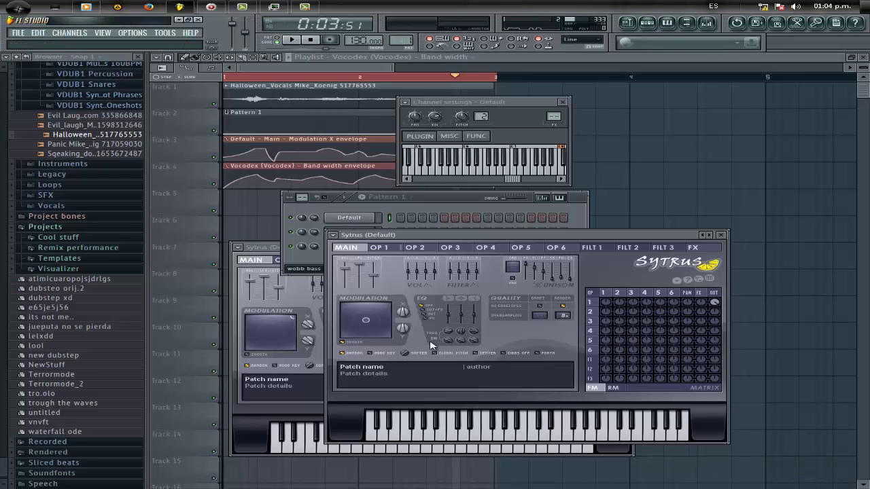
key(u)
key(c)
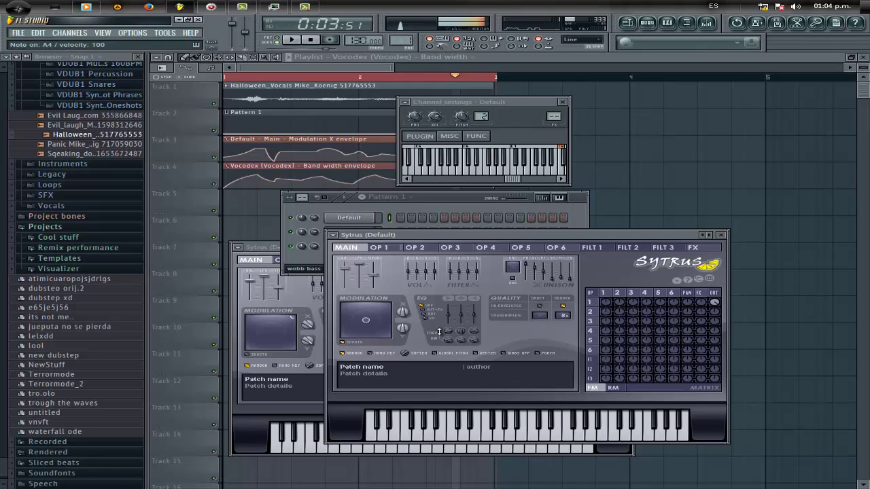
key(n)
Raise the root note of the new Sytrus channel by three octaves and audition the deeper sound
click(345, 218)
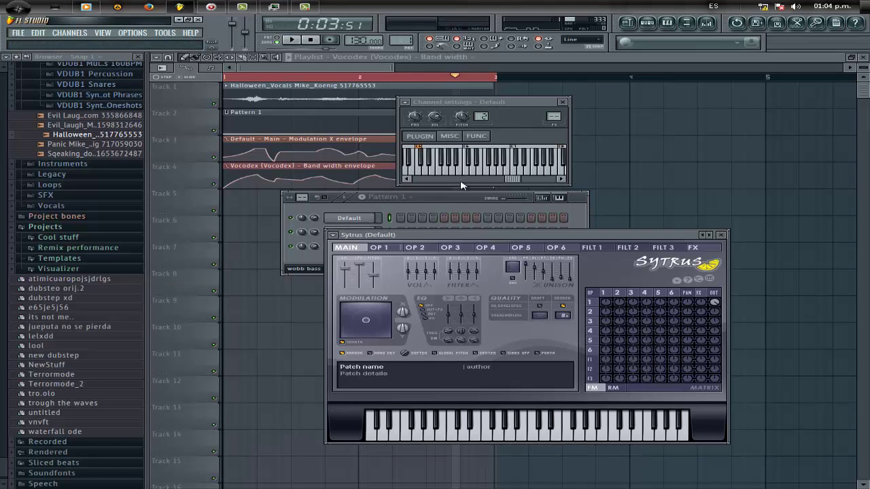
right_click(563, 147)
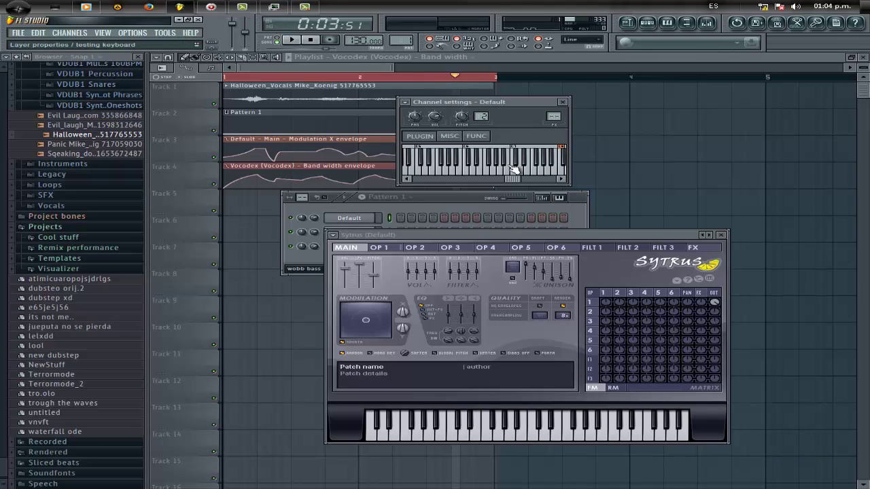
key(n)
key(c)
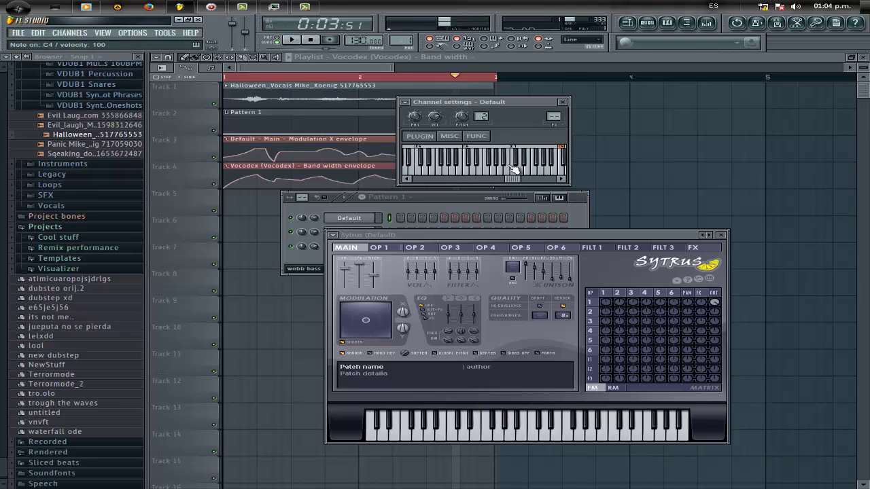
key(z)
key(n)
key(n)
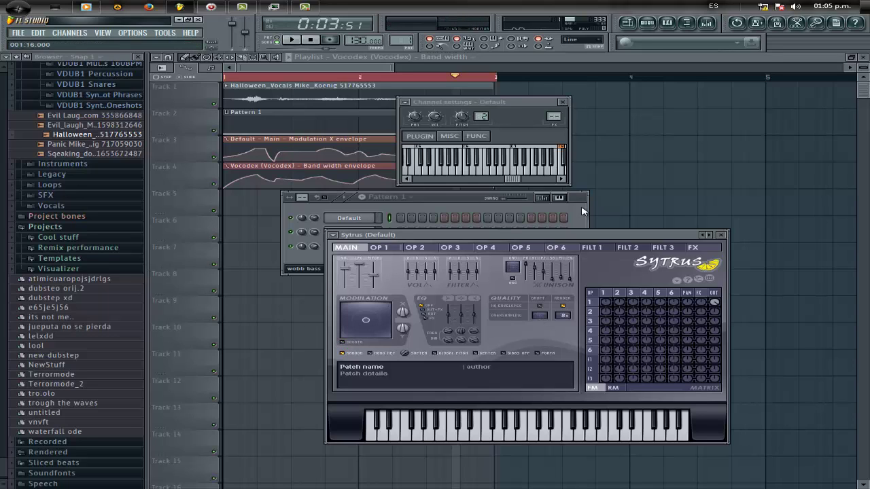
click(546, 170)
drag(545, 170, 414, 178)
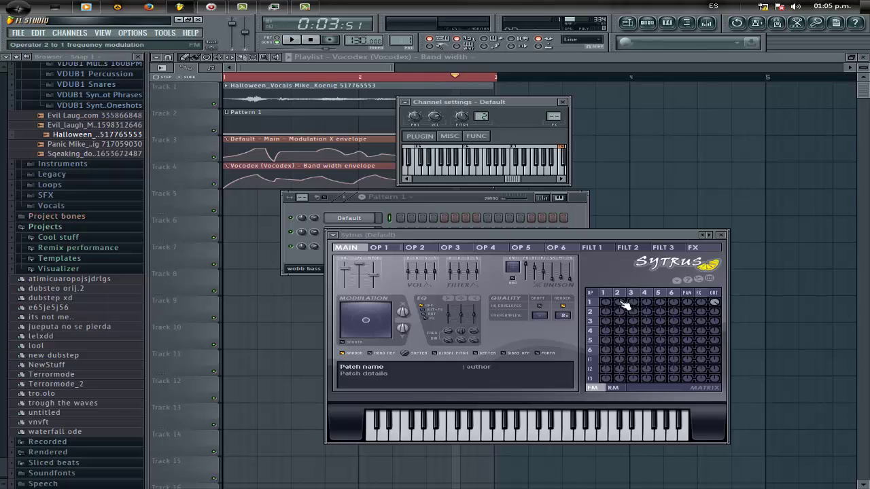
Add frequency modulation from operators 2, 3, 4 and 5 into operator 1 and operator 4 into 2, and send operator 4 to the output
drag(623, 306, 645, 294)
key(x)
key(x)
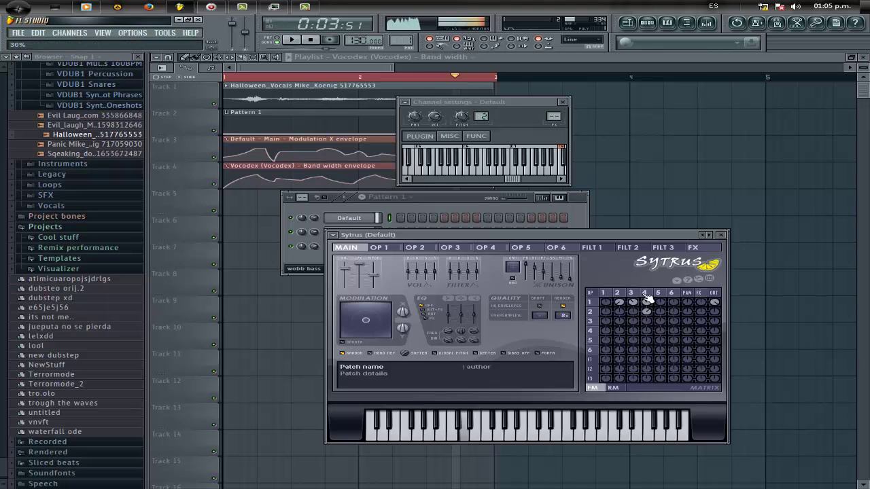
key(x)
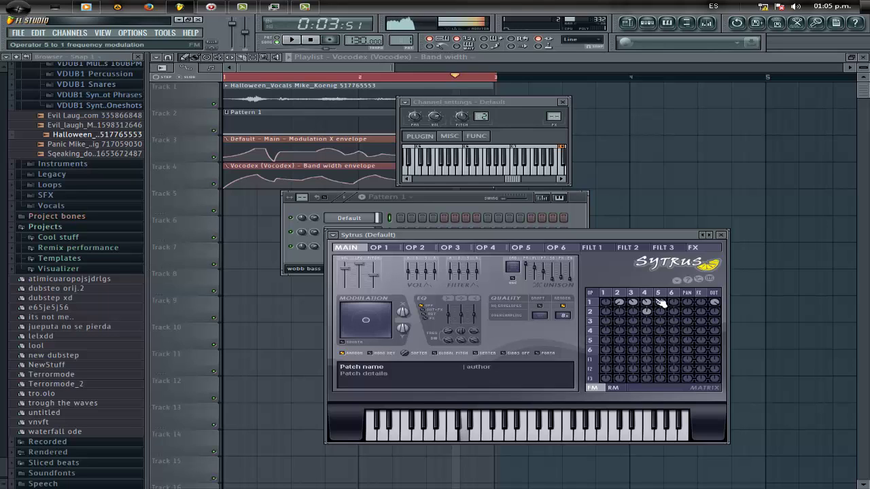
drag(657, 301, 657, 293)
drag(717, 334, 716, 329)
Raise Modulation X fully and check operators 1, 2 and 4, including operator 1's Mod X envelope, while auditioning notes
drag(410, 317, 409, 307)
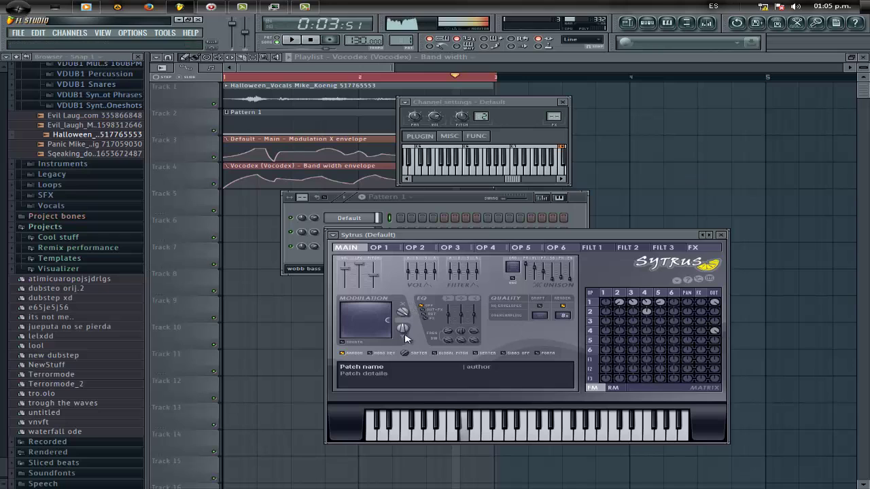
click(420, 249)
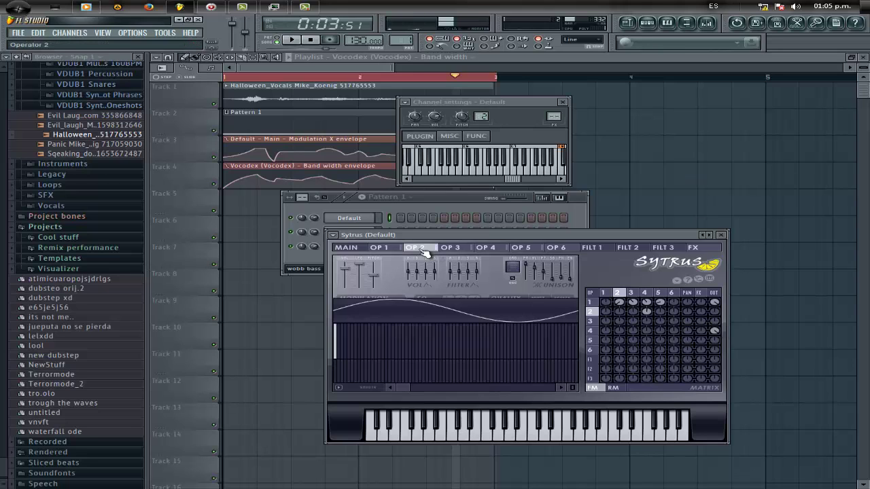
click(590, 333)
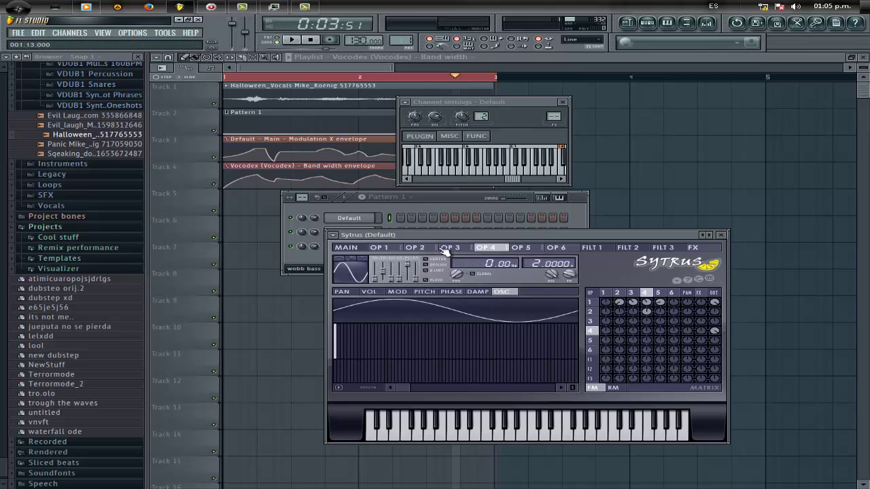
click(347, 248)
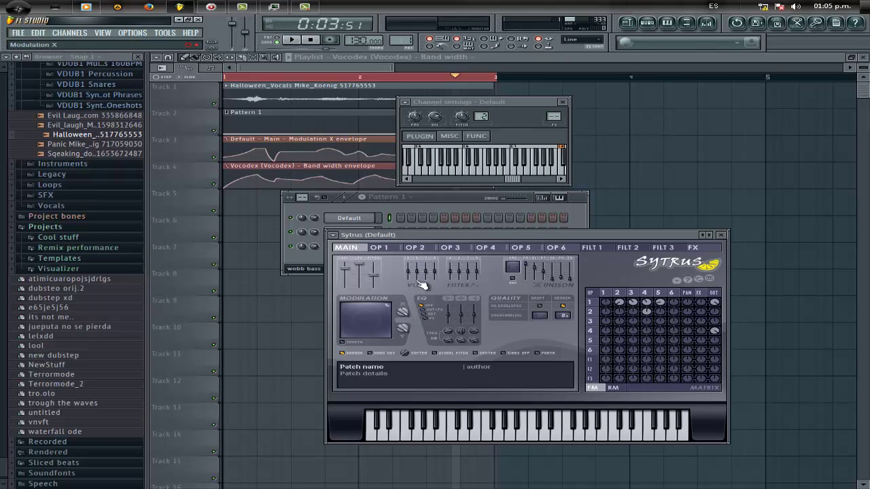
key(n)
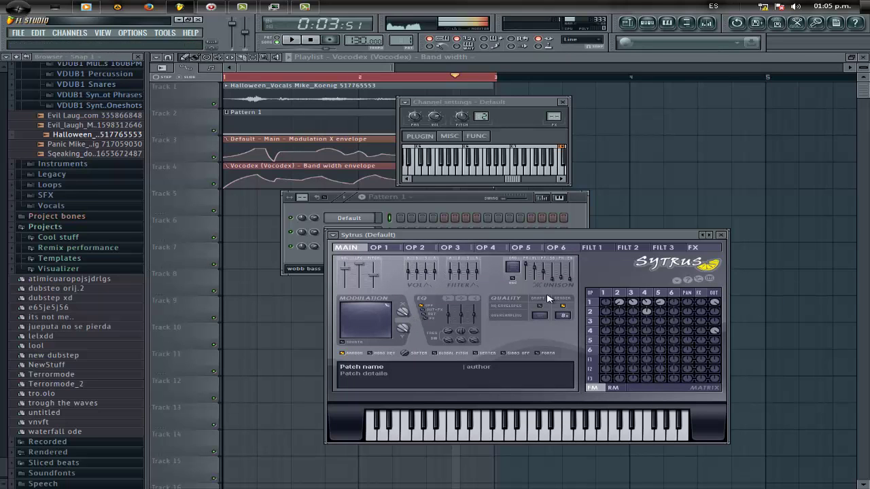
key(x)
key(c)
click(381, 248)
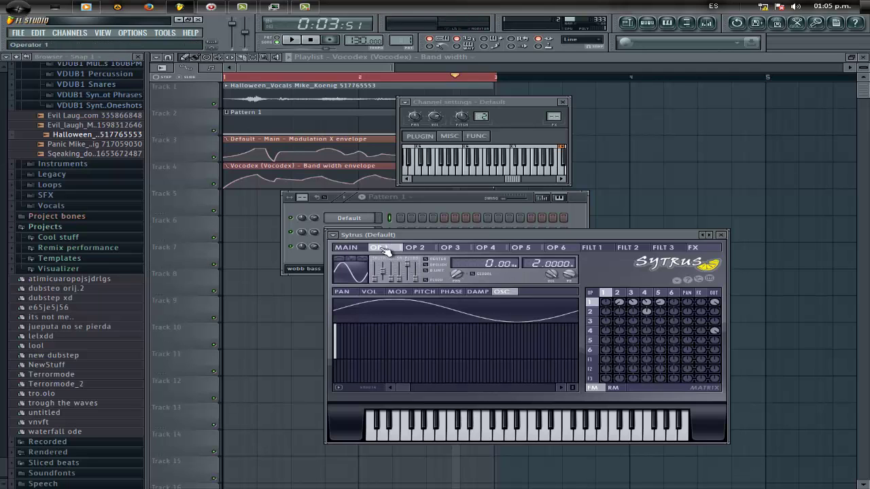
click(397, 292)
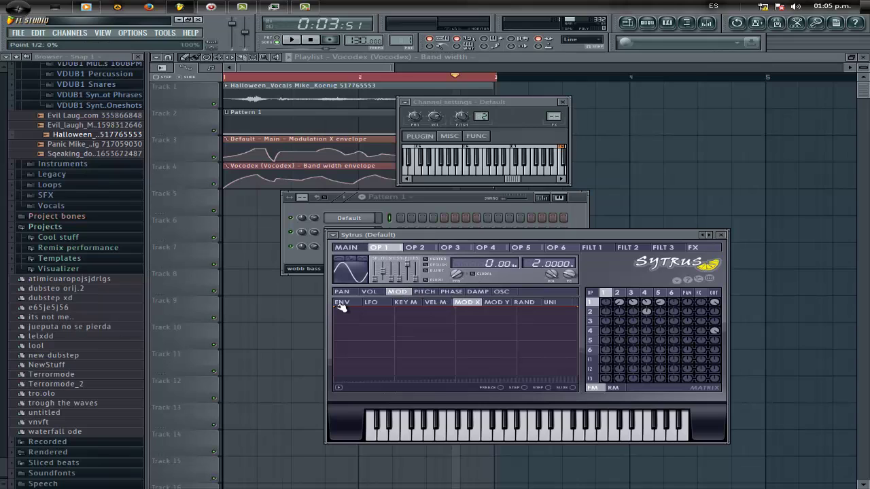
click(345, 248)
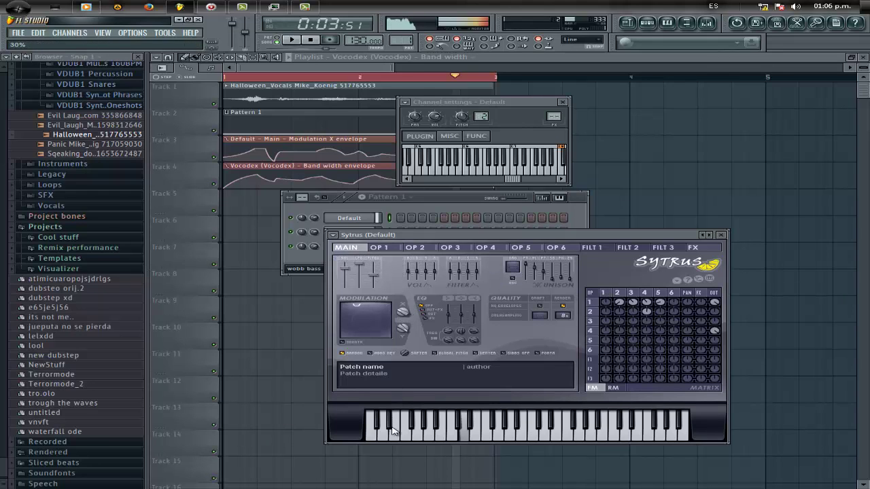
Set the oscillator shape of operators 2 and 3 to 25% for triangle waves
click(415, 249)
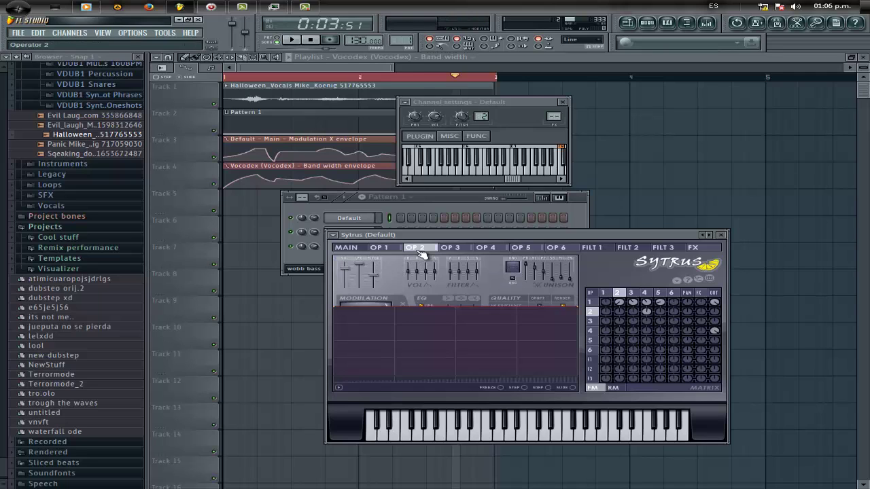
click(501, 291)
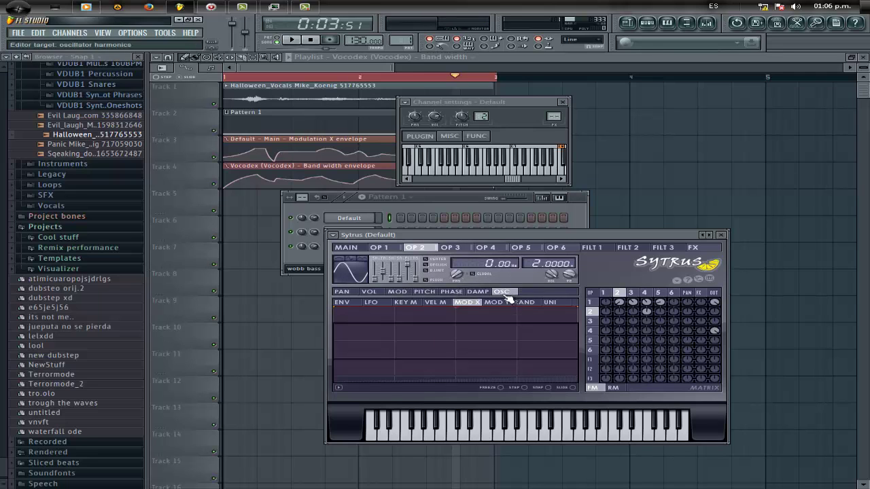
drag(374, 284, 375, 252)
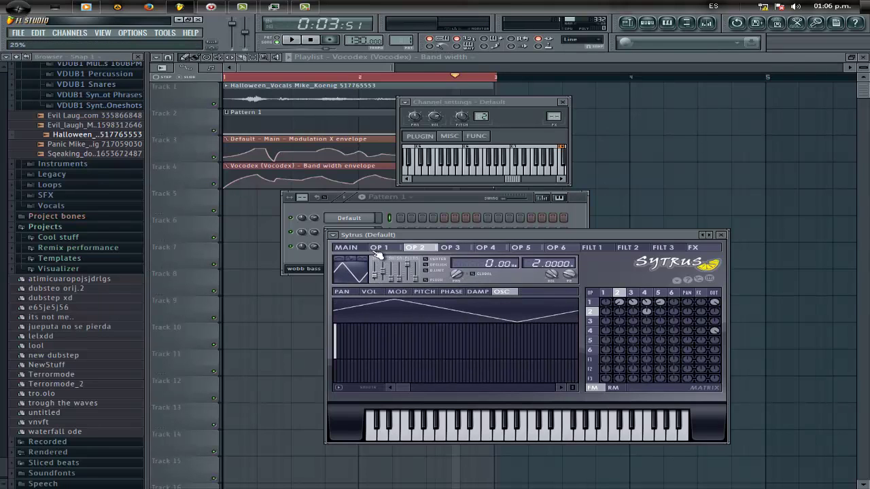
click(476, 248)
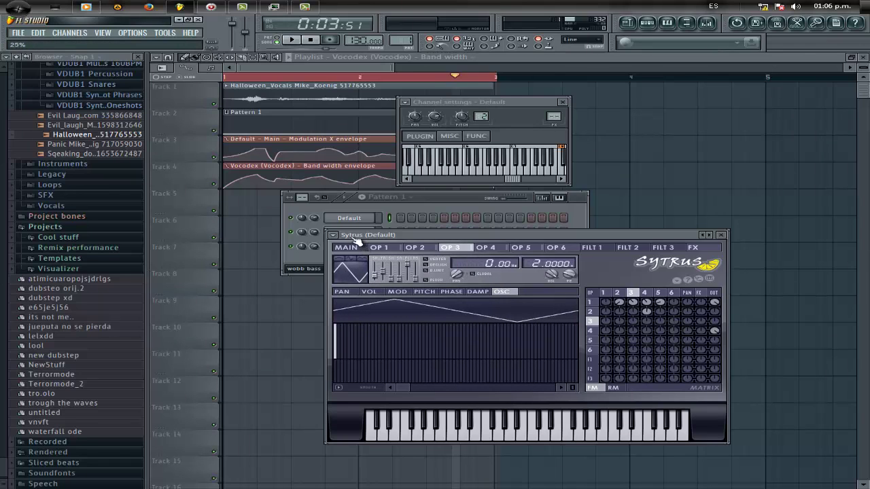
Raise operator 4's oscillator shape past 25% to a triangle skewed toward a saw, and audition notes
click(485, 248)
drag(378, 280, 379, 269)
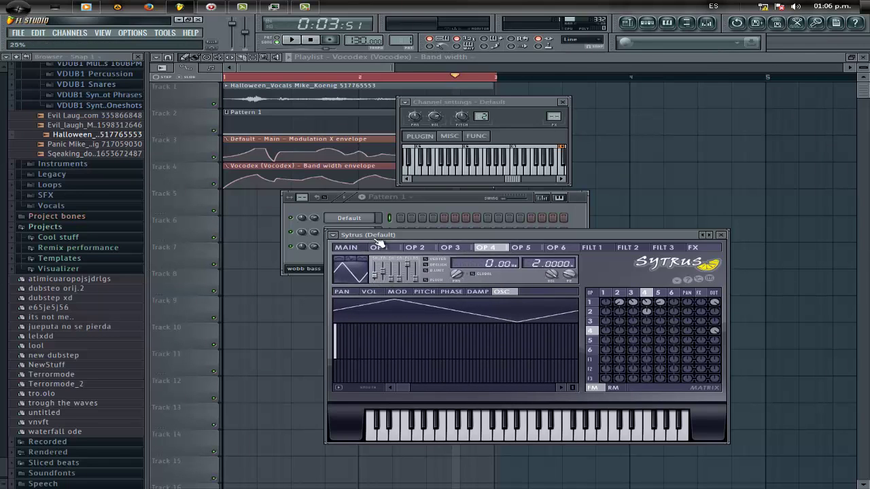
key(n)
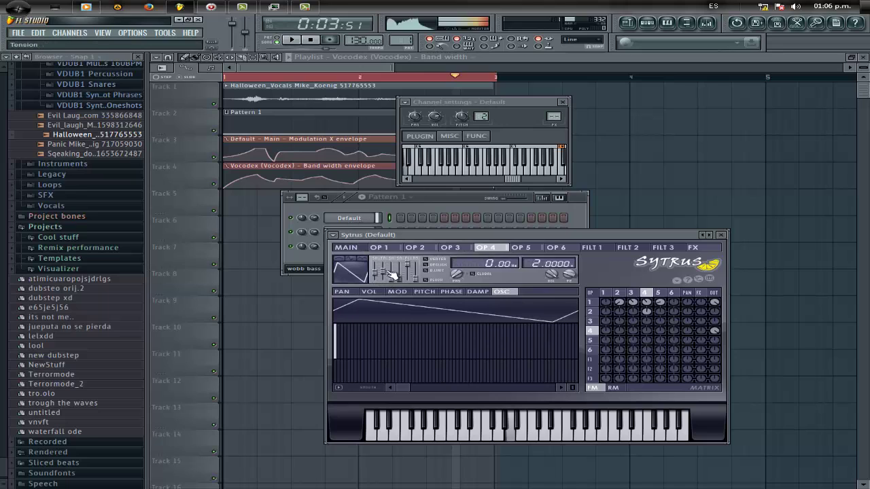
key(x)
key(n)
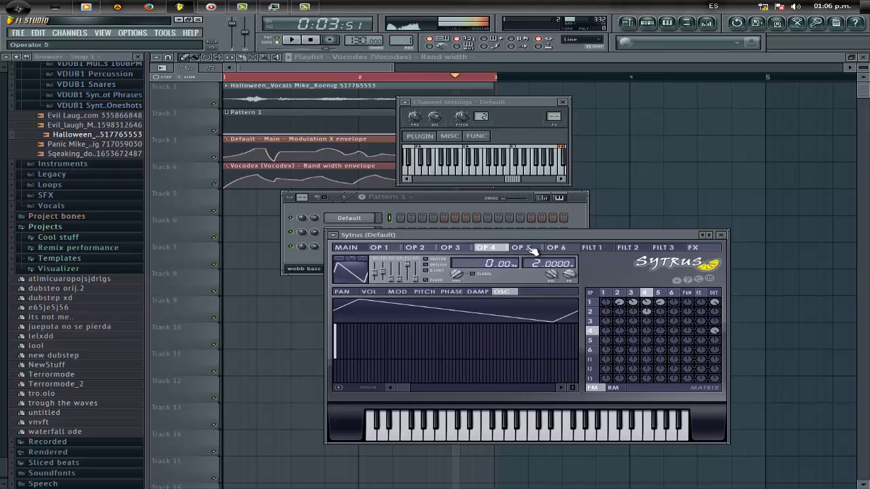
Set operator 6's oscillator shape to about 14% and audition a note
click(533, 249)
click(557, 249)
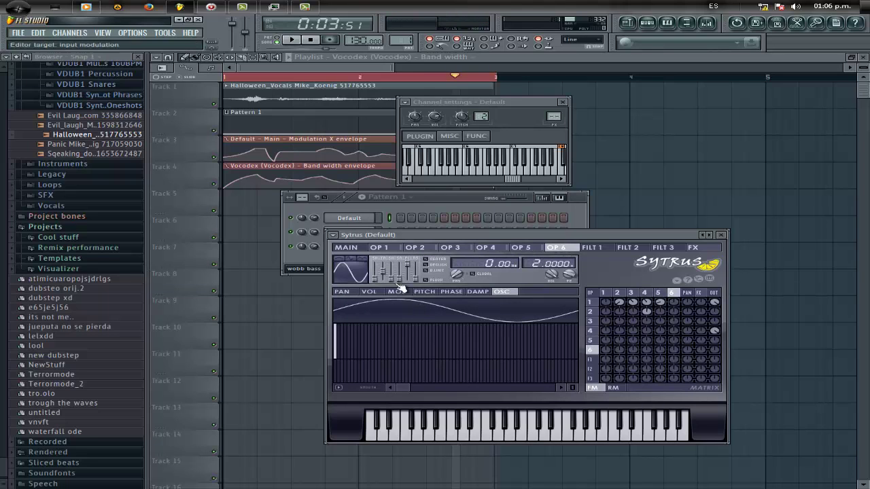
key(n)
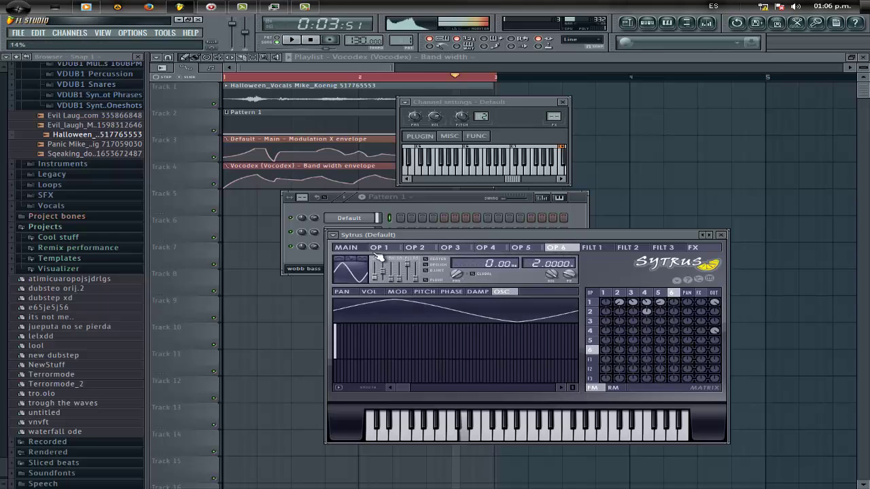
Try a different oscillator shape on operator 5, return it to 0%, and audition several notes
click(533, 249)
drag(376, 280, 374, 276)
drag(376, 323, 373, 378)
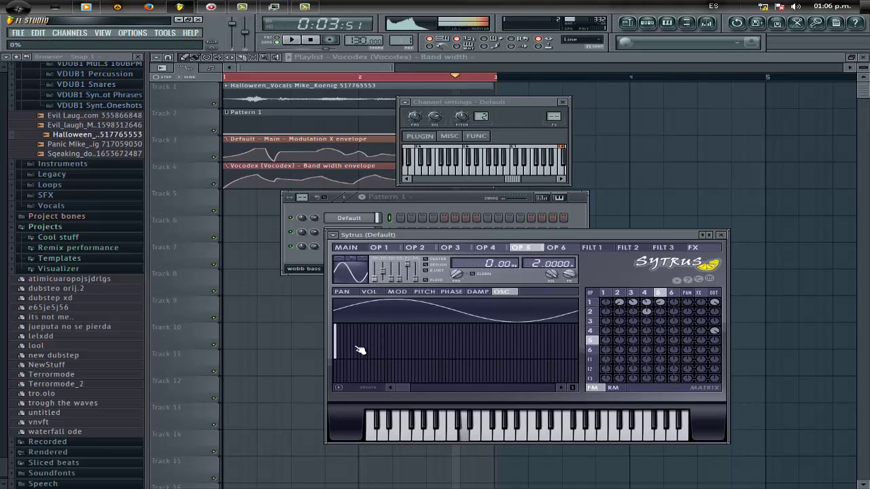
drag(352, 282, 325, 297)
key(n)
key(m)
key(x)
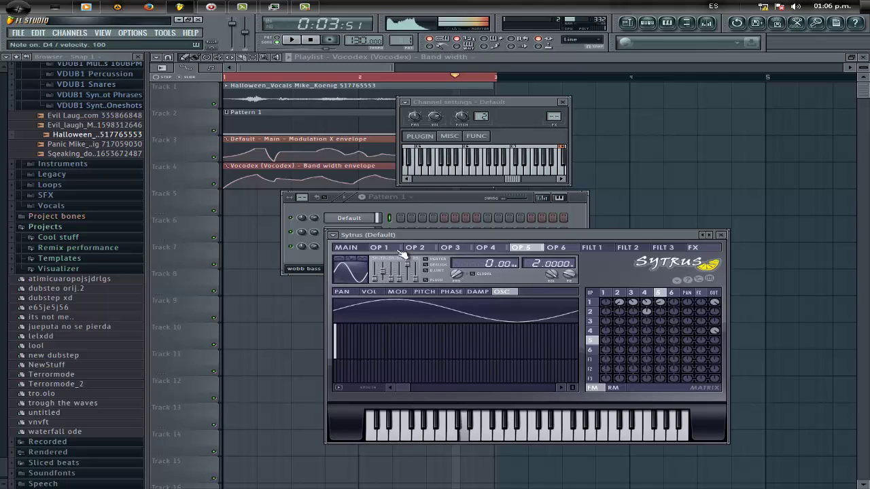
key(n)
Add harmonics 29 and 30 at about 42% magnitude to operator 2's oscillator and audition the sound
click(413, 247)
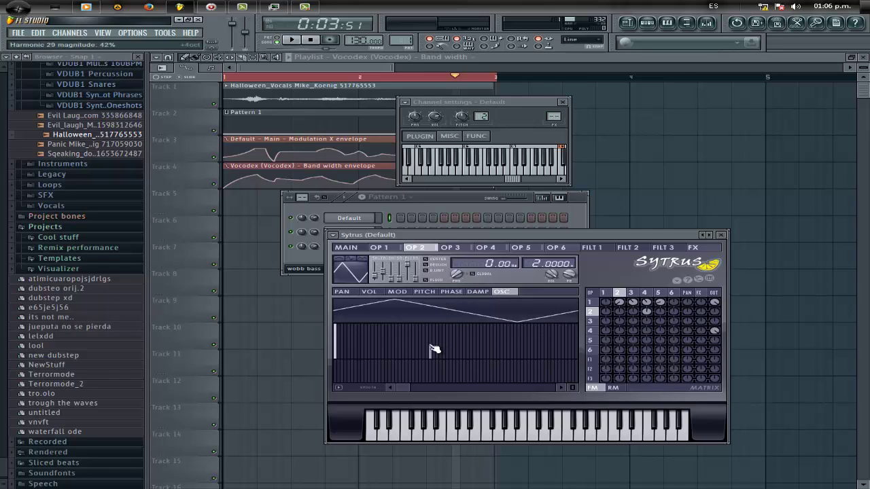
drag(433, 343, 435, 343)
key(n)
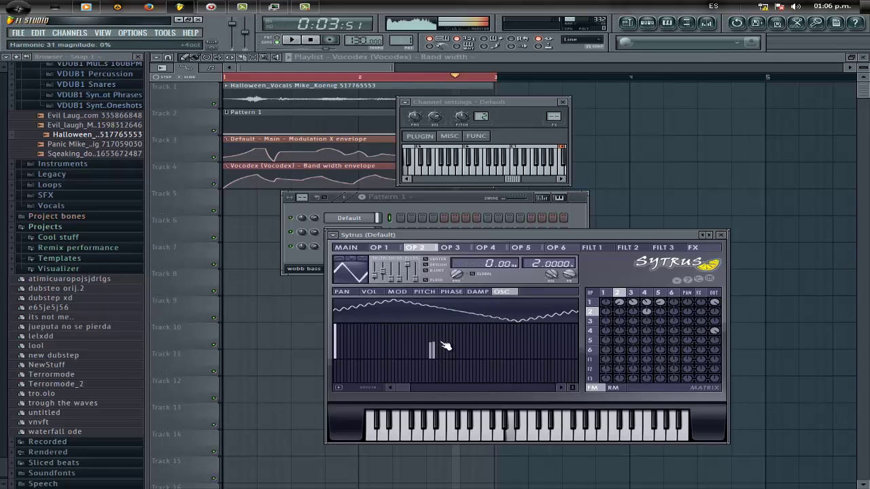
Replace harmonics 29 and 30 of operator 2's oscillator with harmonics 31 and 32, and audition notes
key(x)
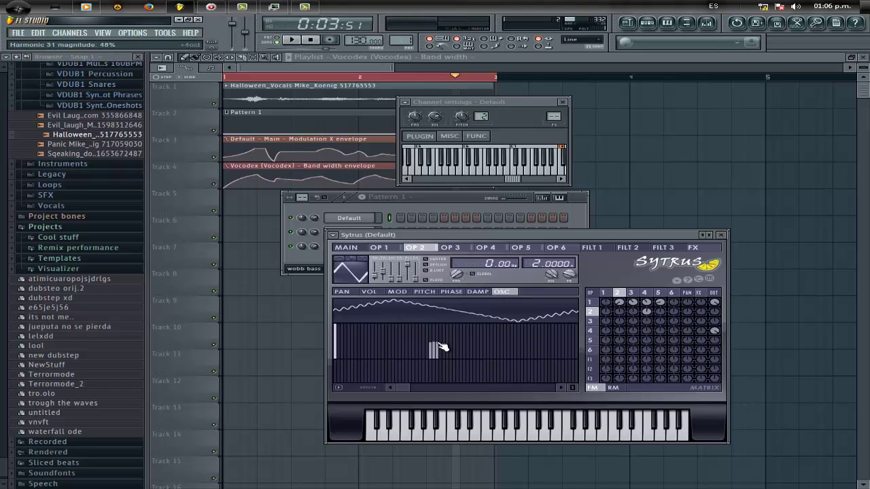
key(x)
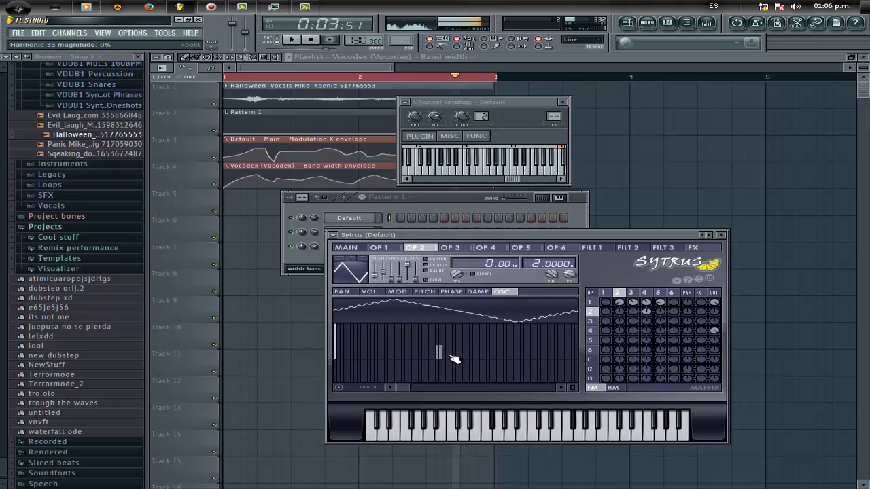
key(x)
key(n)
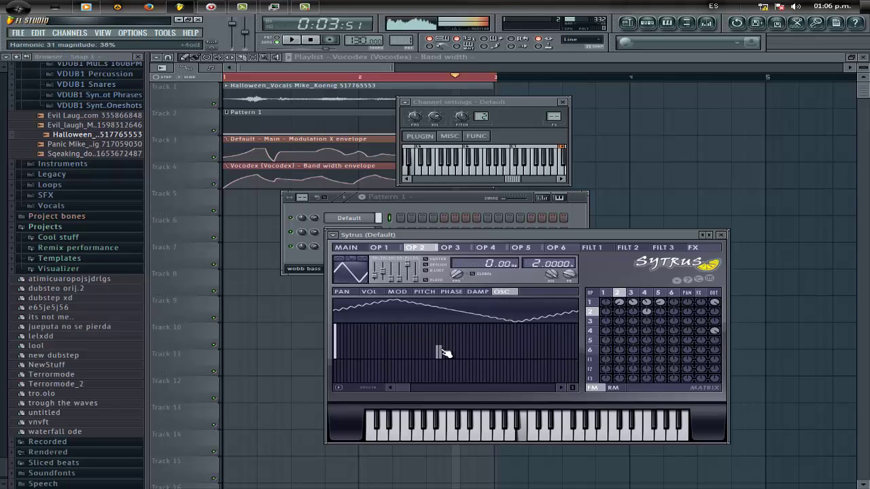
Clear harmonics 31 and 32 of operator 2's oscillator, raise harmonic 33 instead, and audition notes
key(c)
drag(439, 352, 441, 365)
key(c)
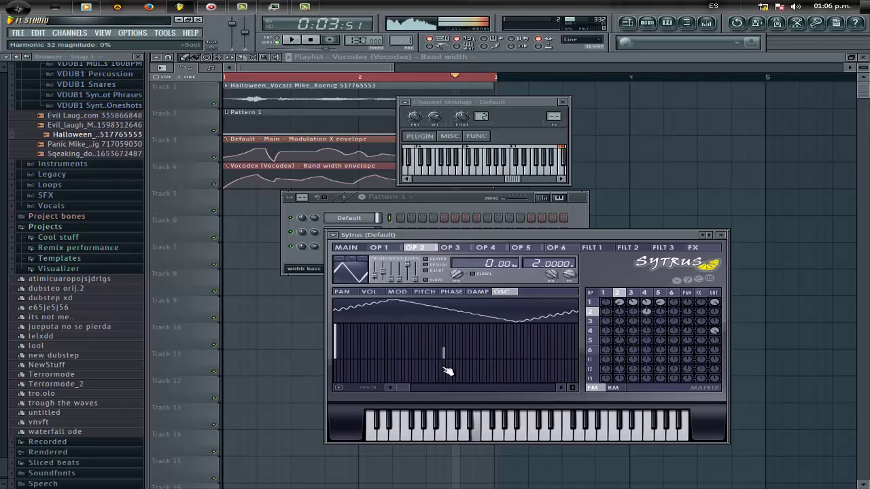
click(443, 347)
key(c)
key(n)
Sweep Modulation X of the Default patch up and down while holding a note to hear the wobble
click(348, 248)
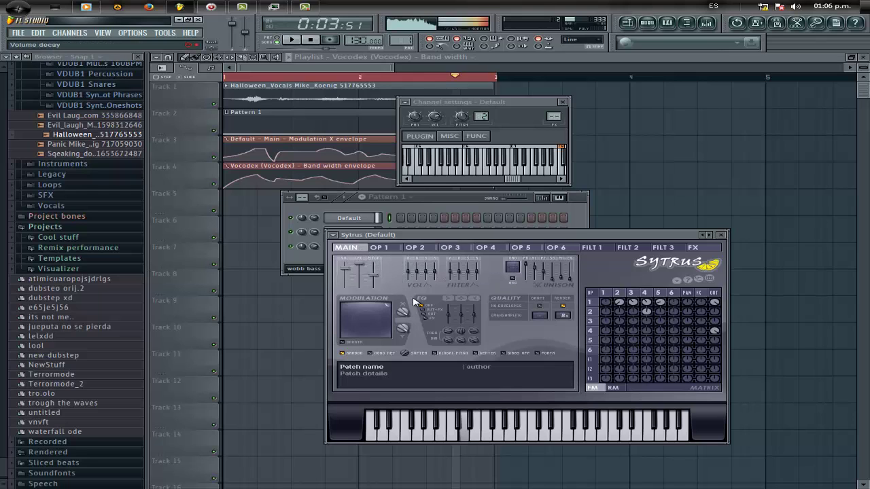
drag(412, 423, 400, 368)
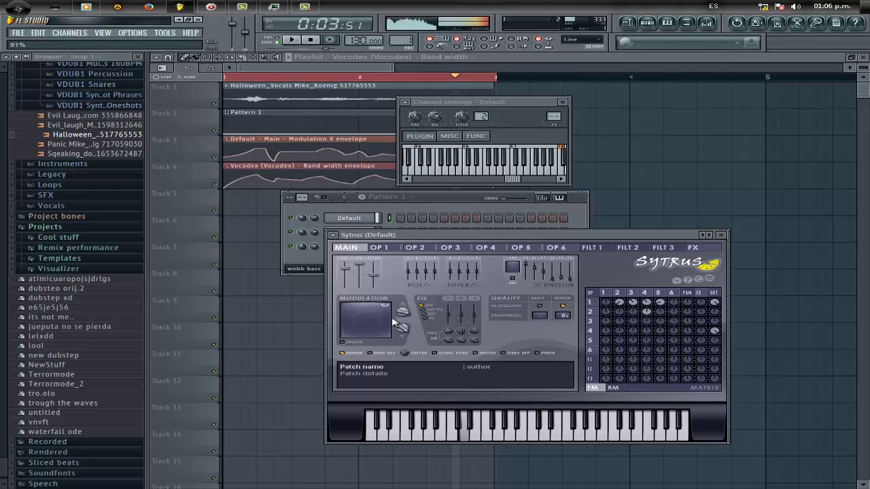
drag(391, 330, 382, 393)
mouse_move(370, 352)
mouse_down()
mouse_move(367, 334)
mouse_move(360, 385)
mouse_move(350, 319)
mouse_up()
mouse_move(346, 378)
mouse_down()
mouse_move(345, 386)
mouse_move(341, 316)
mouse_up()
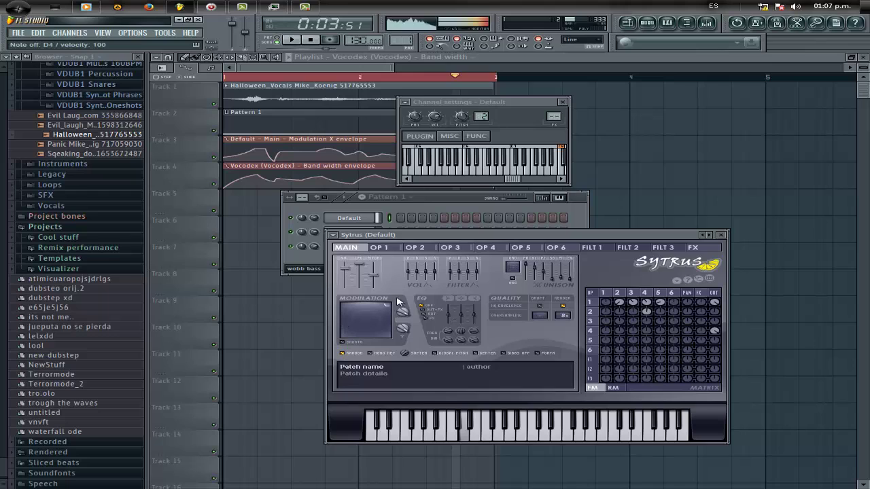
Open the finished YOI3 channel's Sytrus patch and move its window up to show the whole interface
click(422, 211)
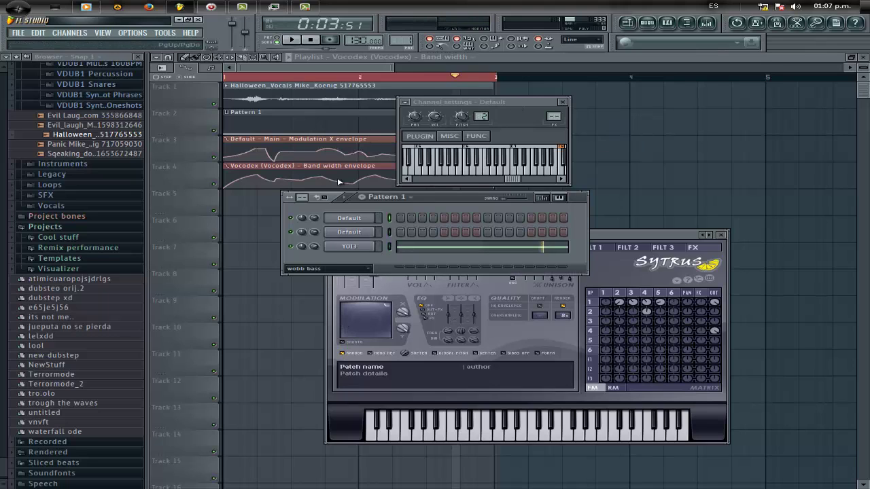
click(405, 104)
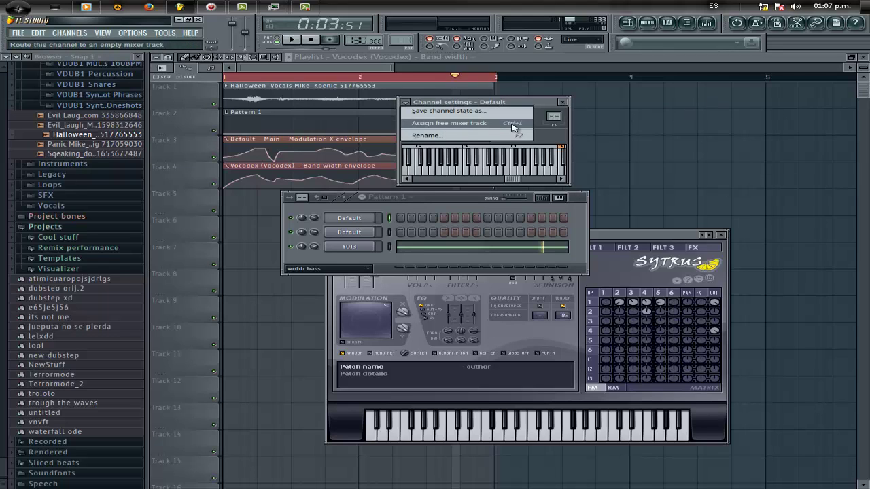
click(413, 261)
click(367, 247)
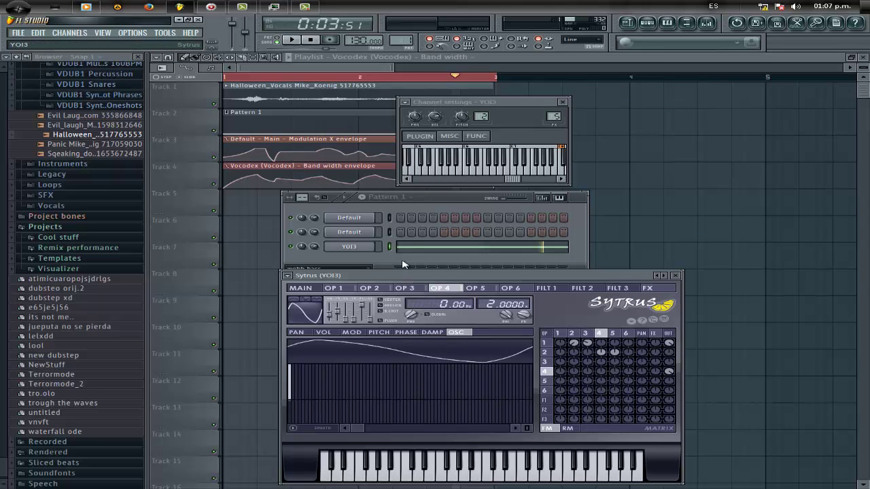
drag(403, 275, 377, 214)
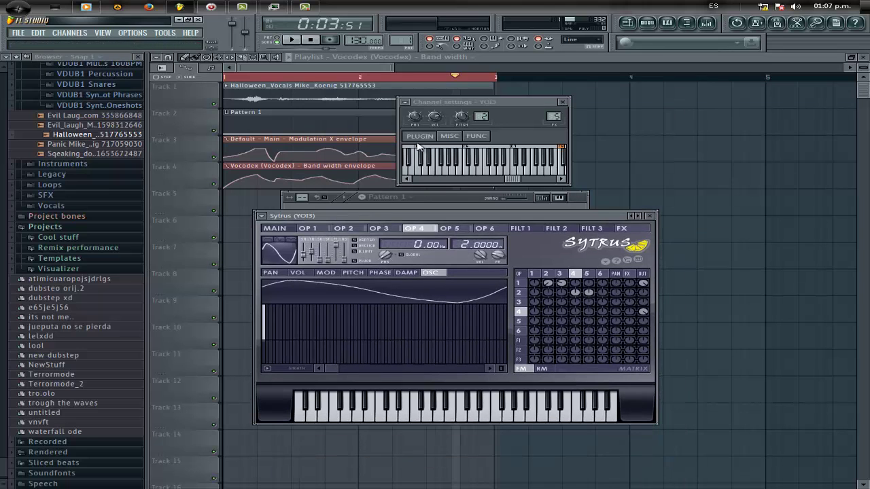
Show the mixer, disable the effects on the Vocodex track, and return to the YOI3 Sytrus window
click(706, 24)
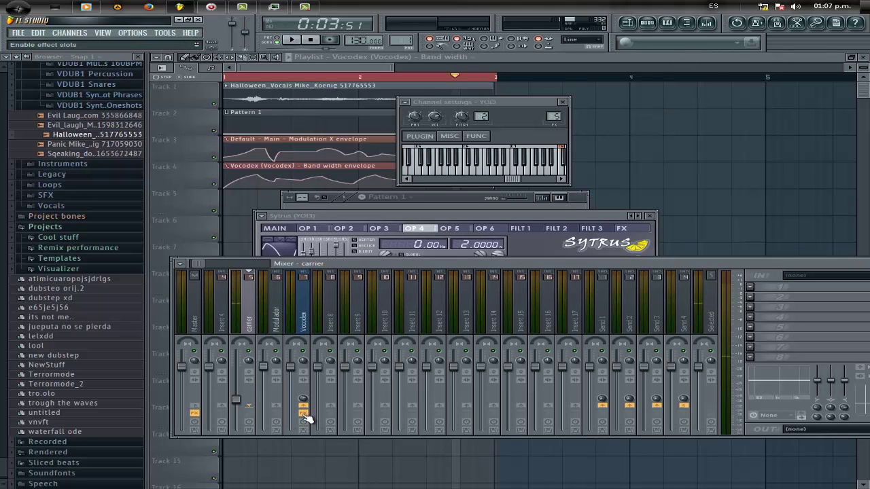
drag(298, 265, 351, 283)
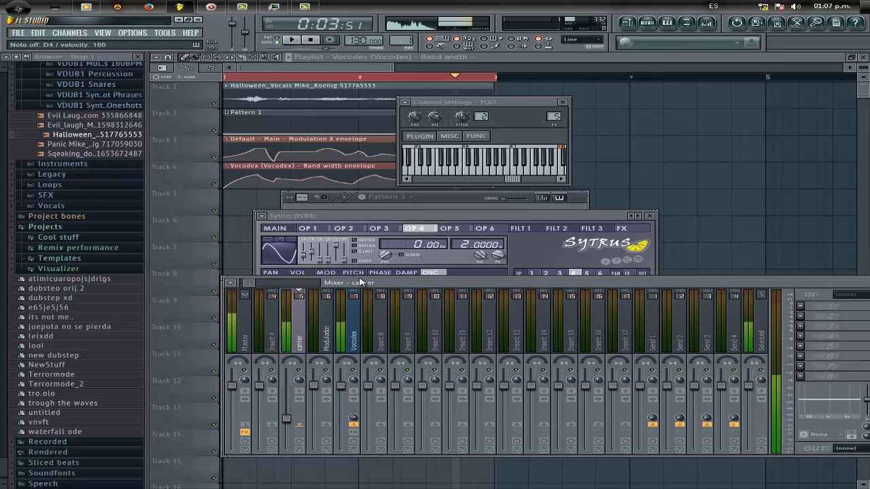
click(347, 224)
Sweep Modulation X on the YOI3 patch's main page while holding a note
click(274, 228)
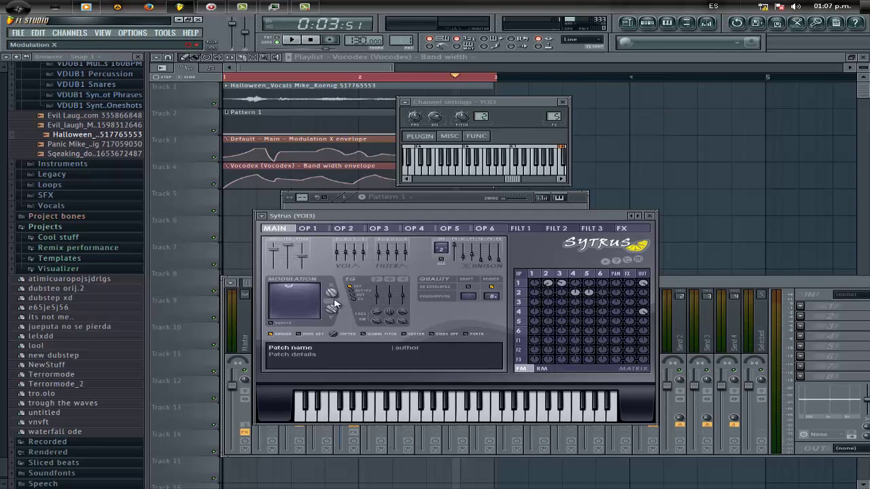
key(x)
drag(332, 297, 299, 210)
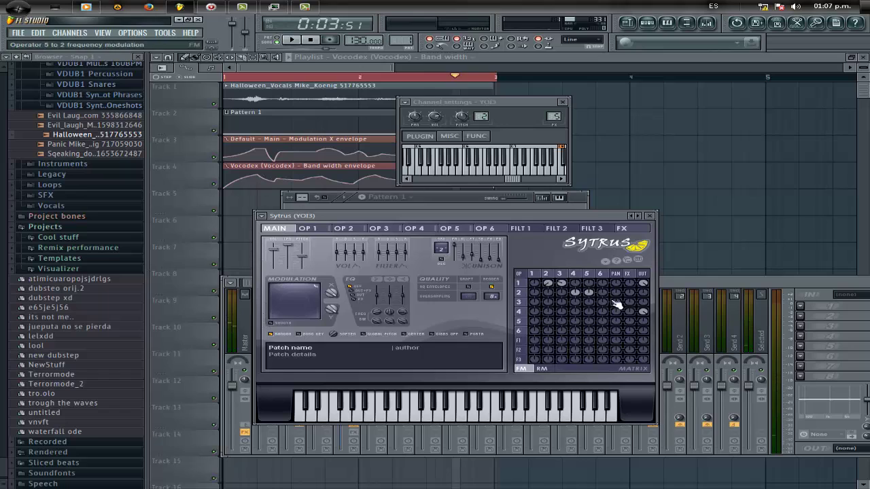
Examine the oscillator harmonics of operators 2 and 3 in the YOI3 patch, and return to its main page
click(348, 229)
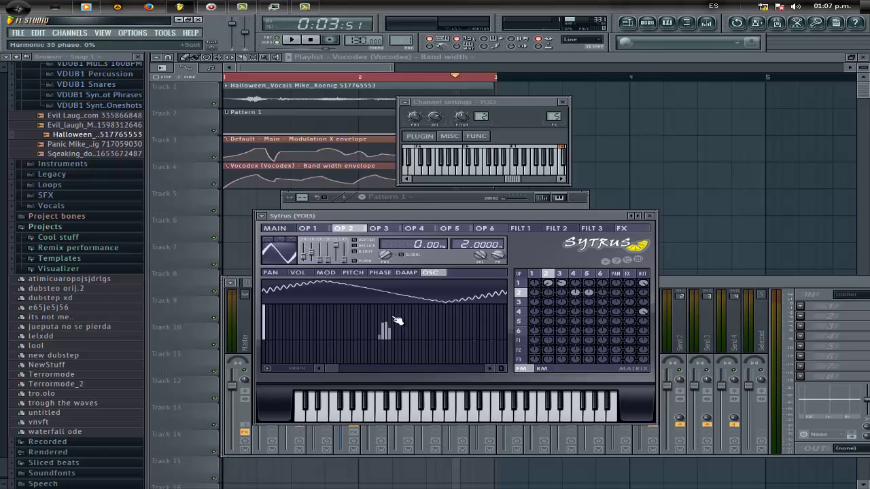
click(394, 232)
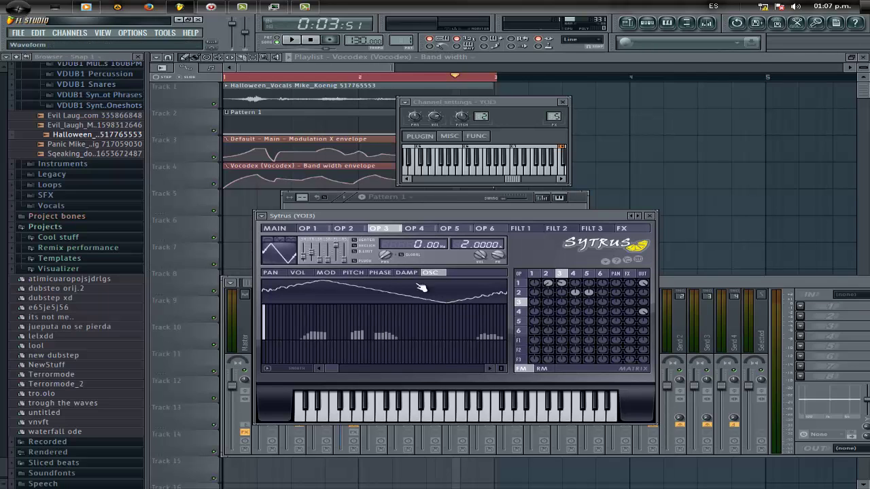
click(275, 229)
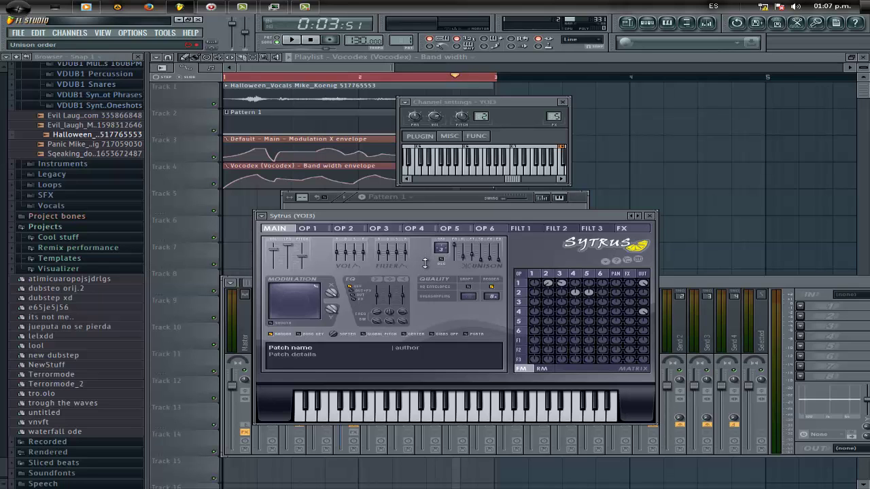
Insert Fruity Chorus on the carrier mixer track, load the preset with 3.40 ms delay, 3.67 ms depth and 0° stereo, and audition YOI3
click(670, 282)
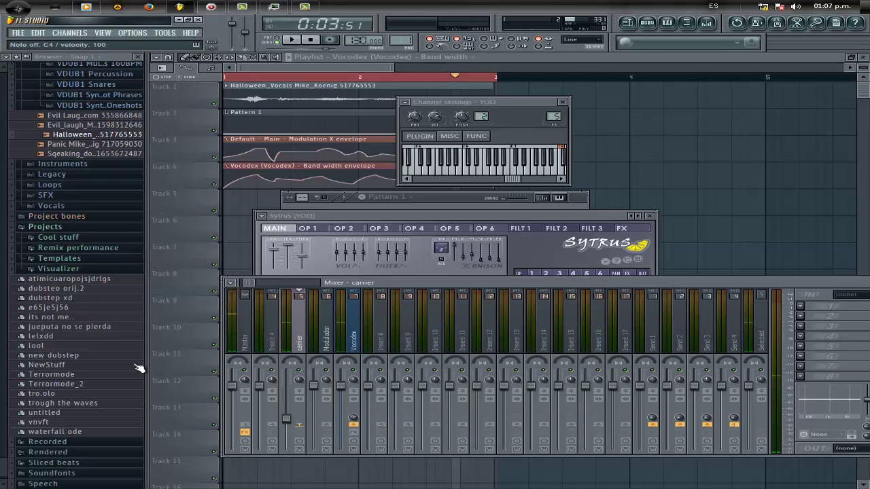
drag(431, 276, 328, 275)
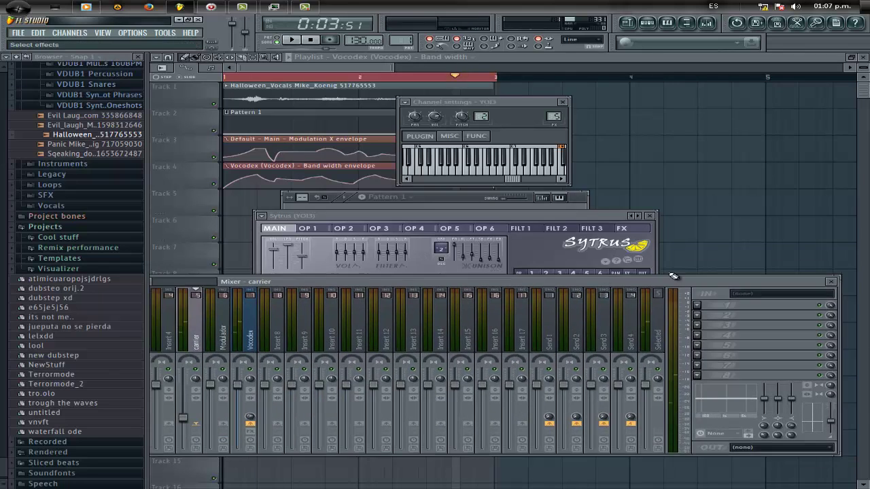
click(701, 307)
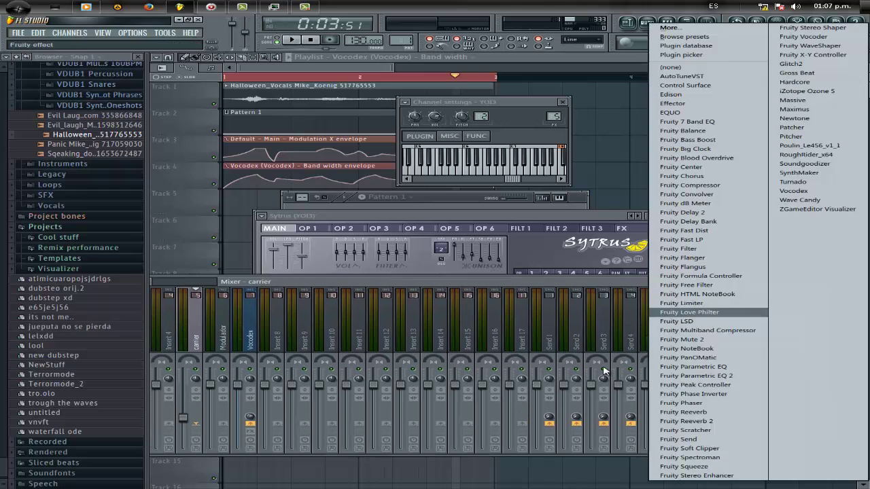
click(713, 176)
click(181, 122)
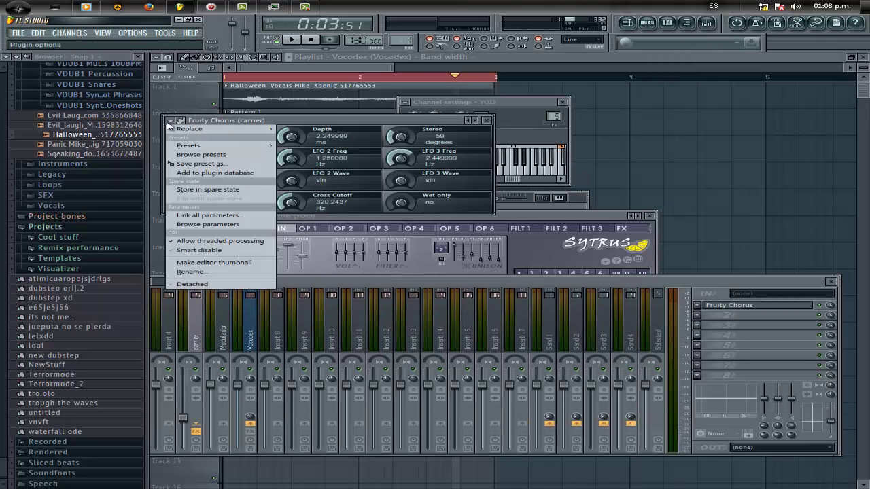
mouse_move(231, 149)
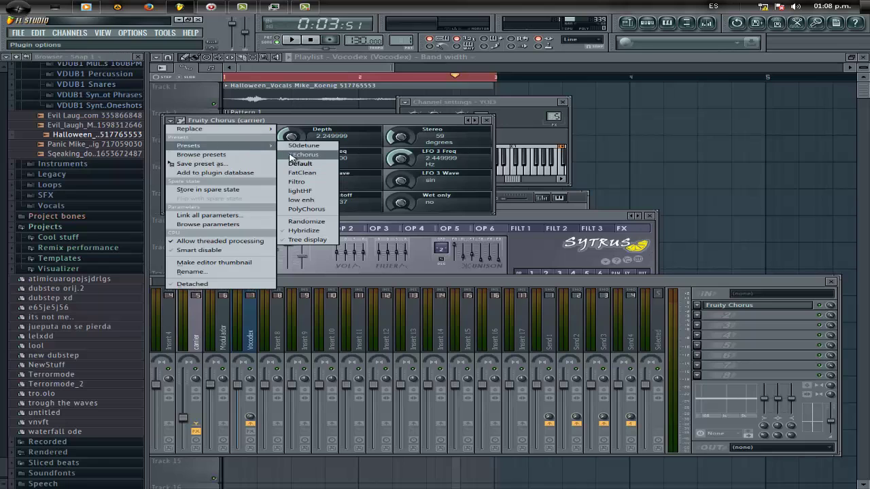
click(293, 163)
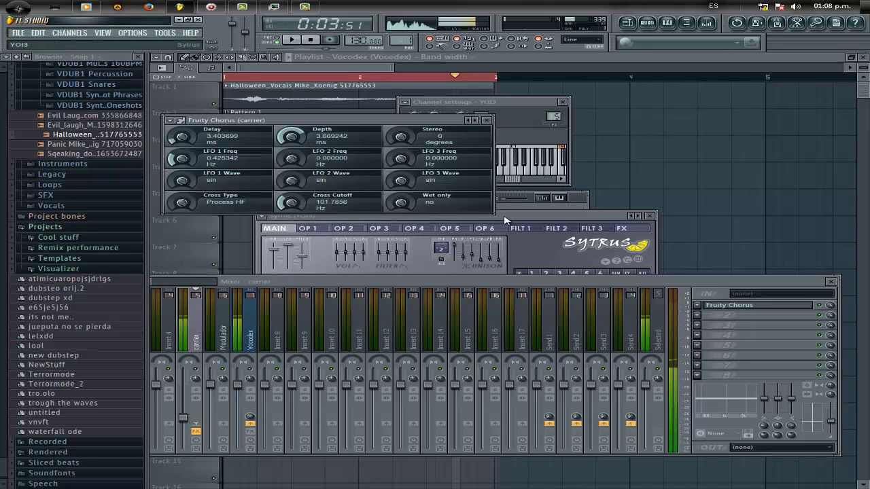
click(505, 219)
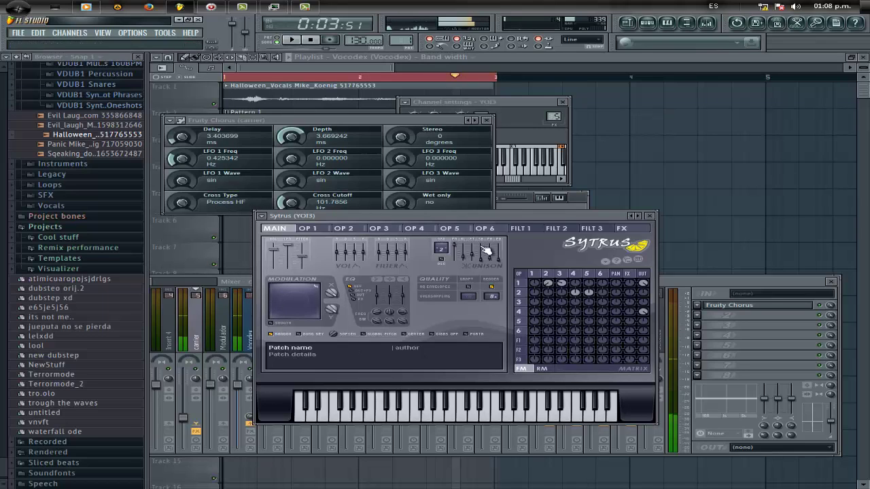
drag(475, 218, 535, 216)
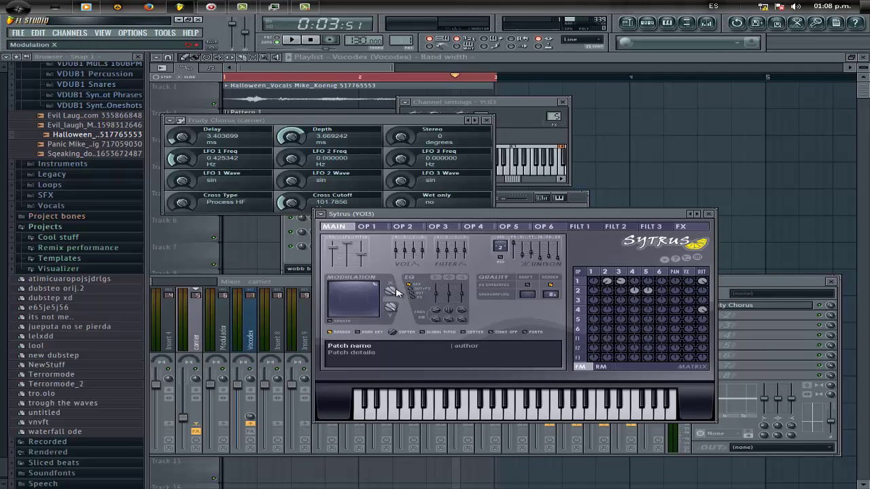
Insert Fruity Stereo Enhancer in the second effect slot of the Vocodex mixer track and load its Subtle preset
click(251, 343)
click(702, 318)
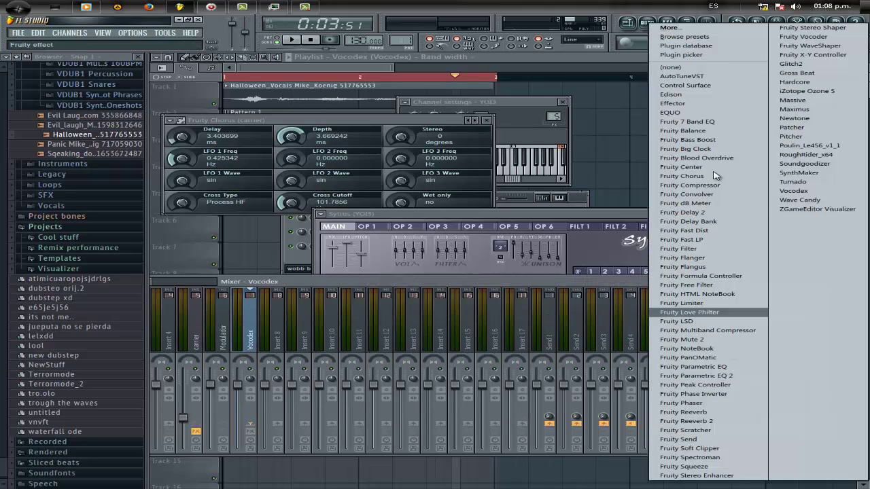
click(714, 476)
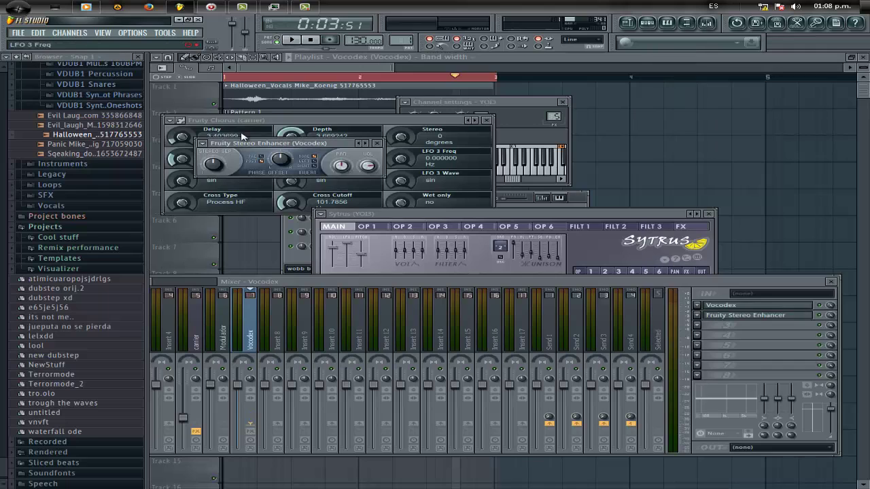
click(202, 143)
mouse_move(224, 169)
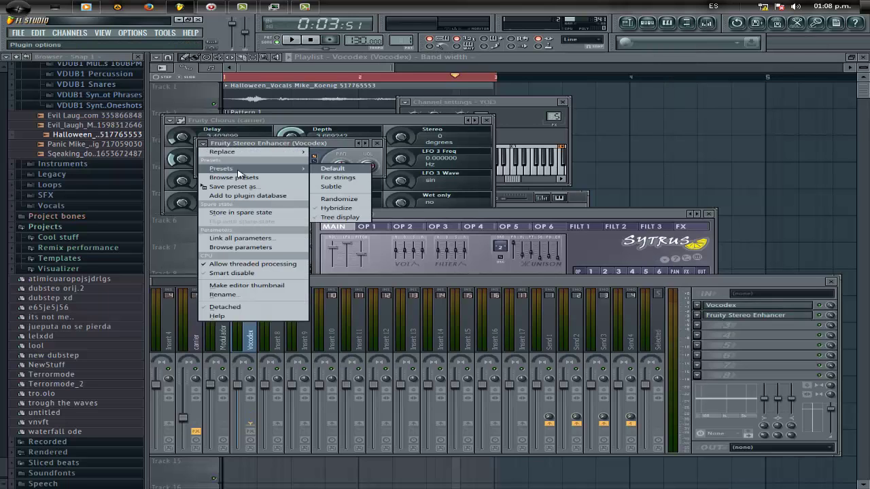
click(322, 187)
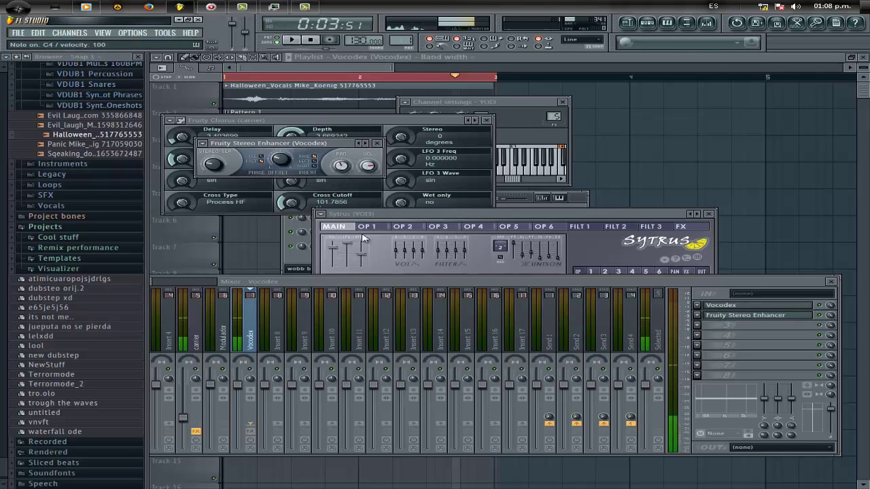
Audition a YOI3 note while sweeping Modulation X down to about 14%, and return to the mixer
click(461, 216)
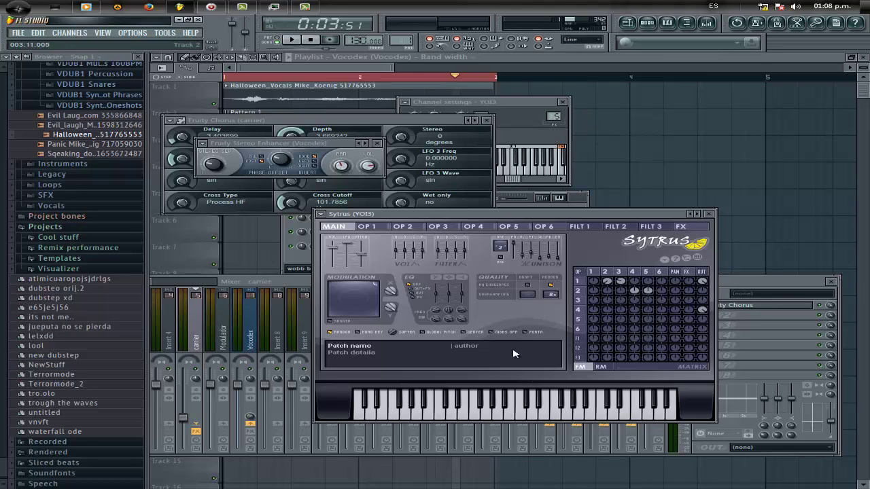
click(305, 7)
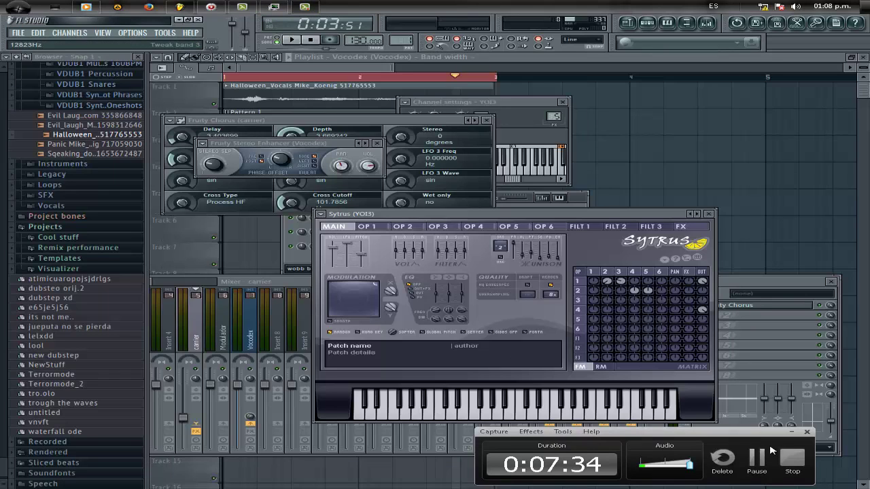
click(792, 433)
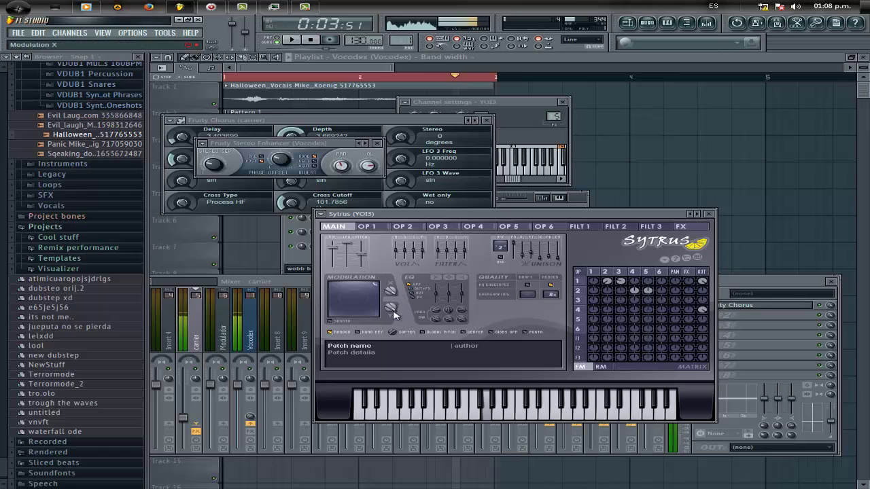
drag(391, 291, 419, 398)
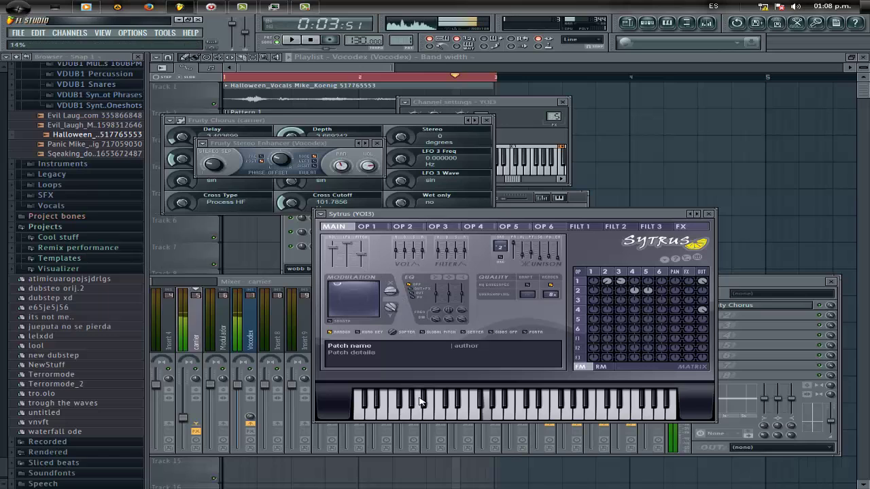
click(275, 284)
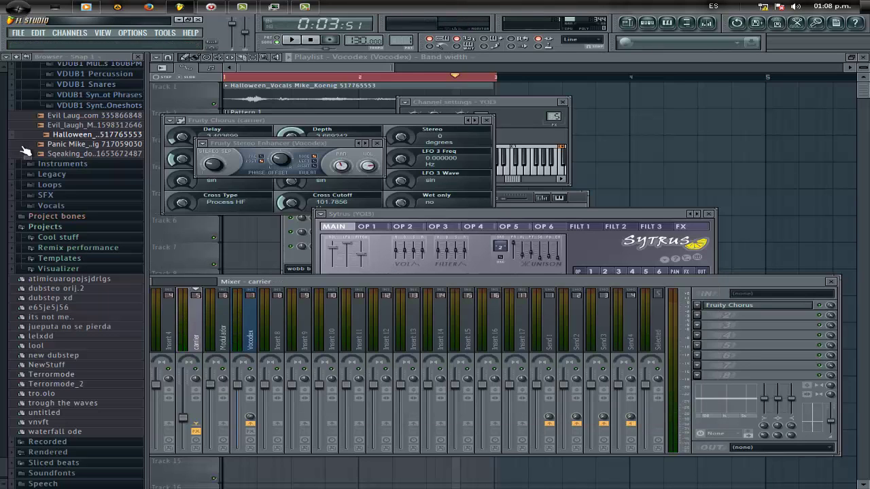
Close all open plugin and mixer windows, open the Halloween vocals clip's channel settings, and audition its waveform
key(F12)
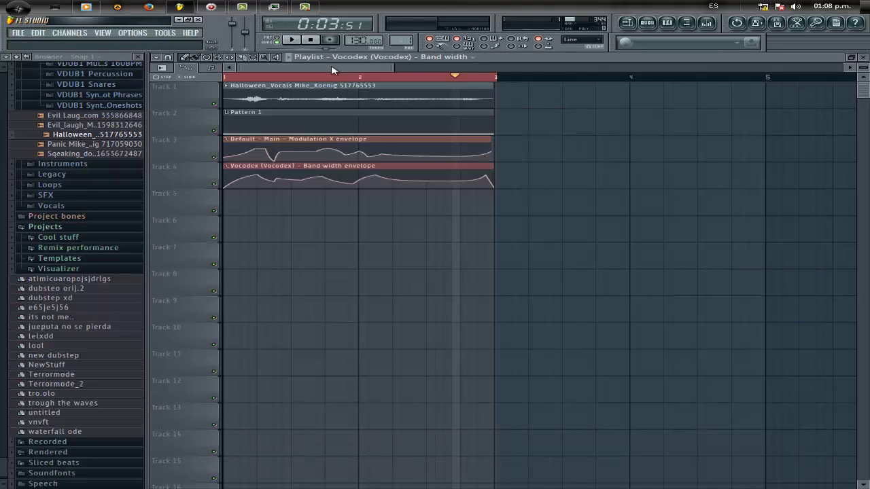
click(106, 138)
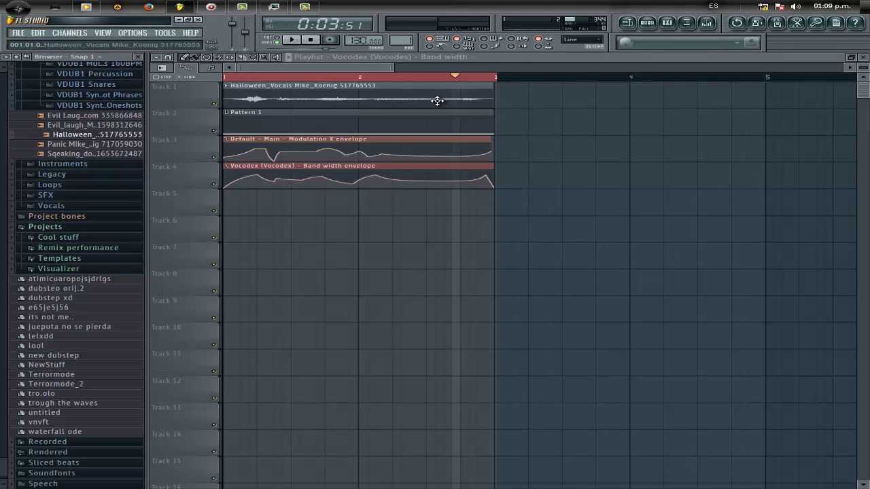
double_click(437, 100)
click(469, 314)
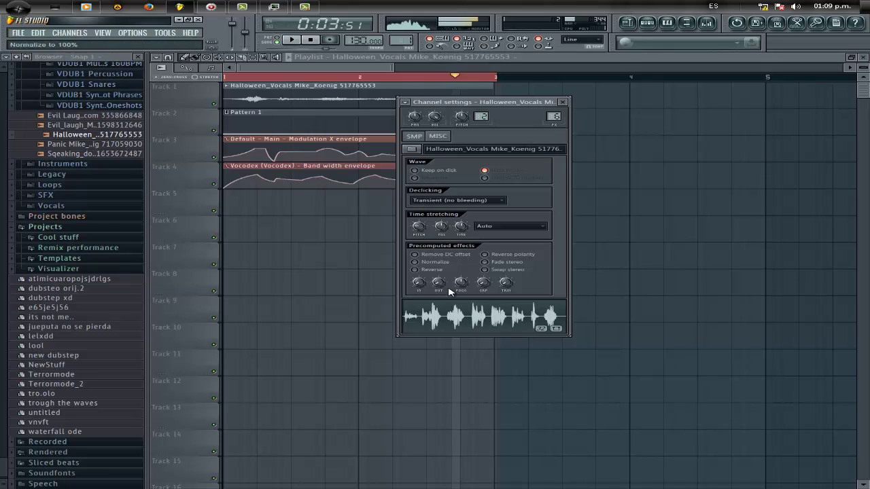
click(311, 41)
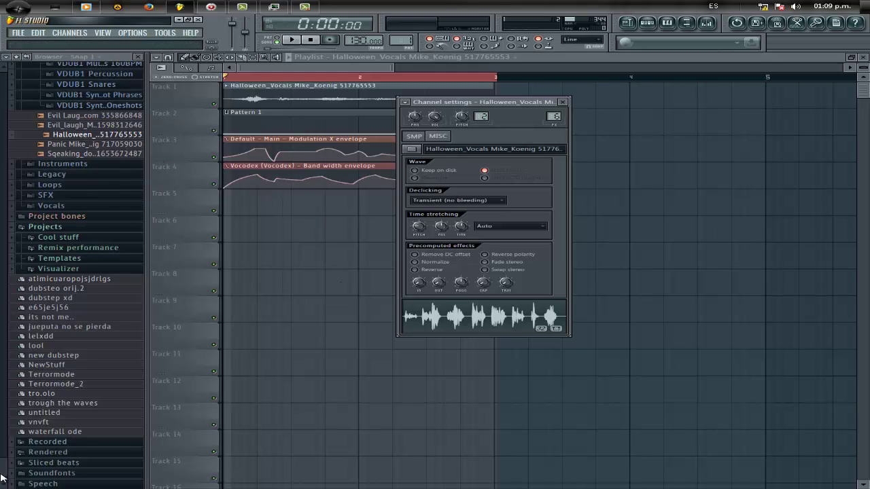
Browse the Vocals sample folder, preview VOC Yeah, and collapse the folder again
mouse_move(2, 477)
mouse_down()
mouse_move(3, 164)
mouse_move(2, 483)
mouse_up()
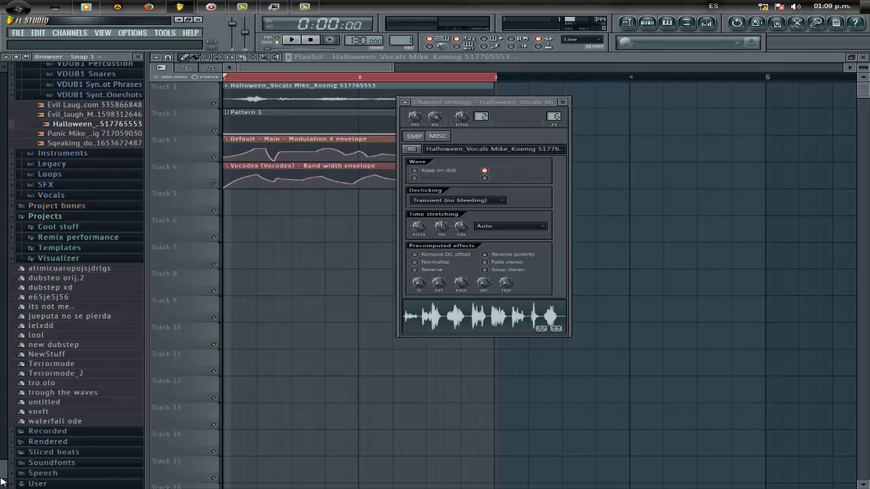
click(48, 195)
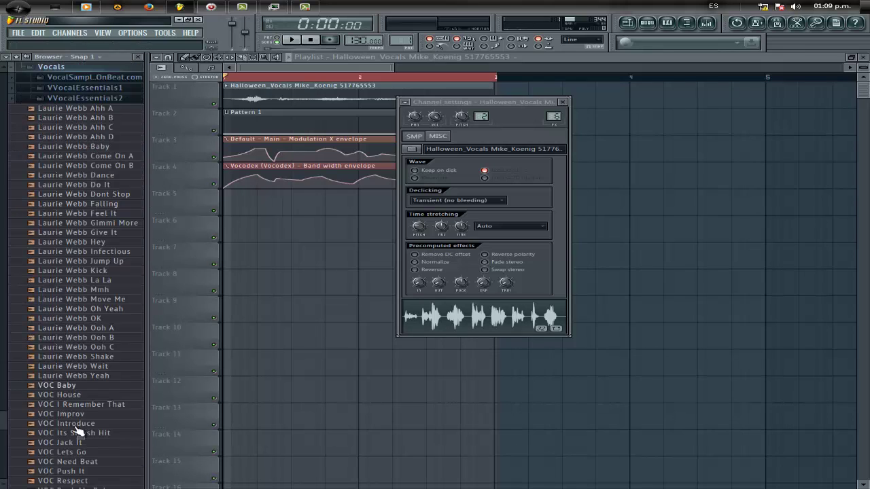
scroll(76, 428, down, 4)
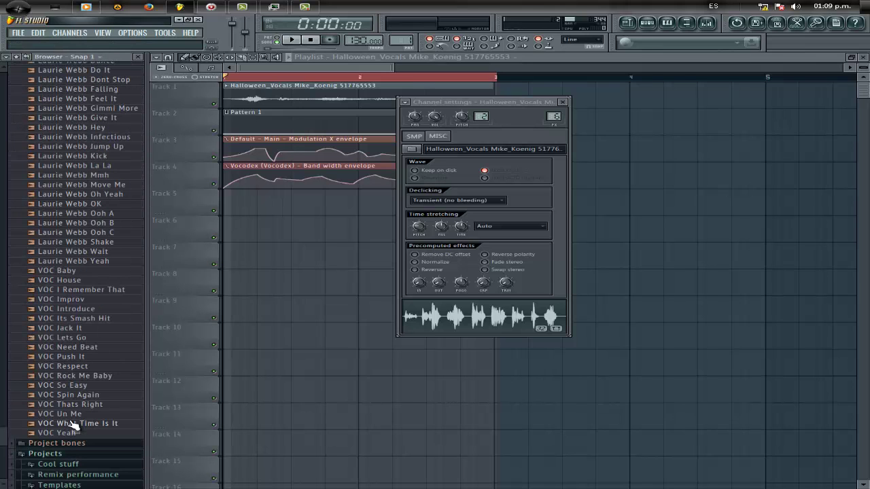
click(57, 432)
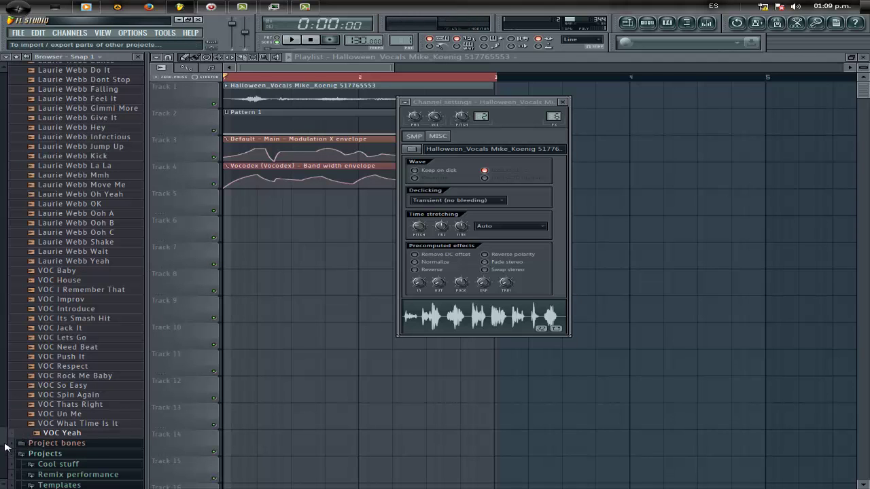
drag(4, 443, 1, 385)
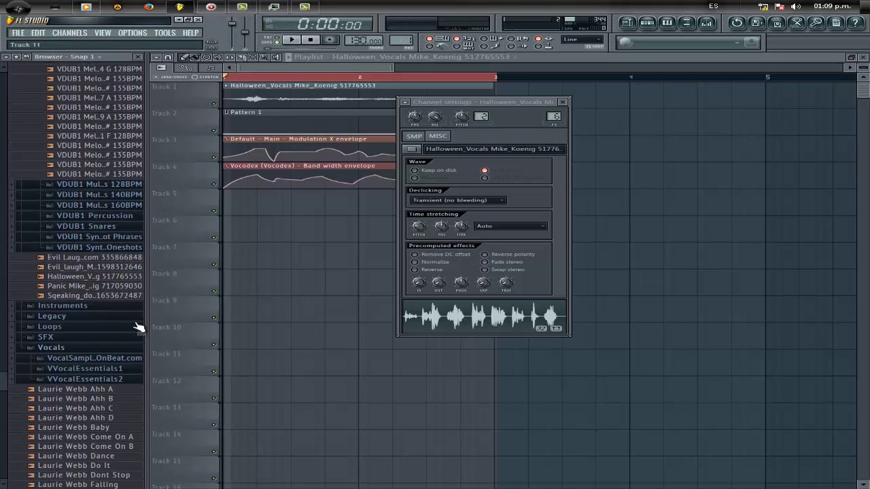
click(52, 349)
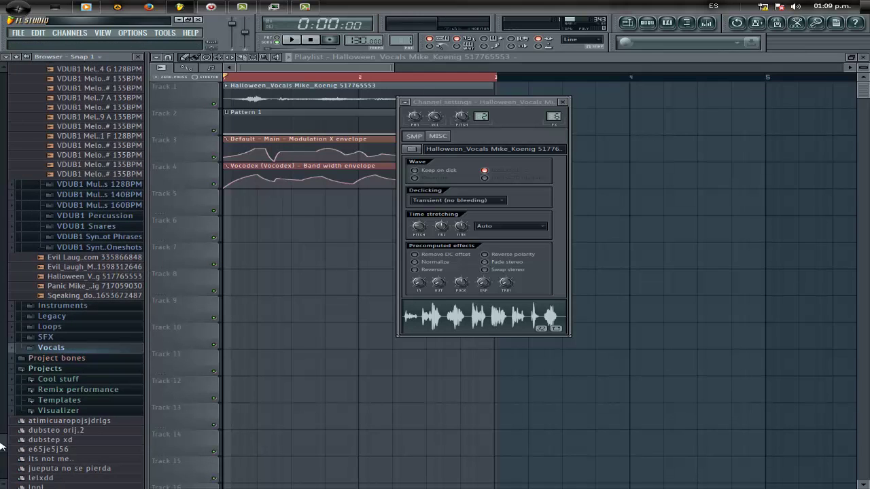
drag(2, 445, 2, 361)
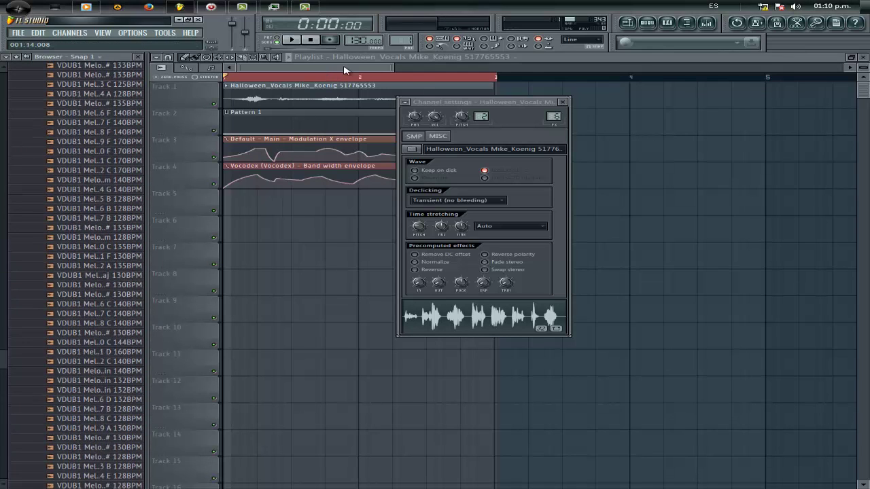
Audition the Halloween vocals sample again, stop playback, and close its channel settings
click(448, 331)
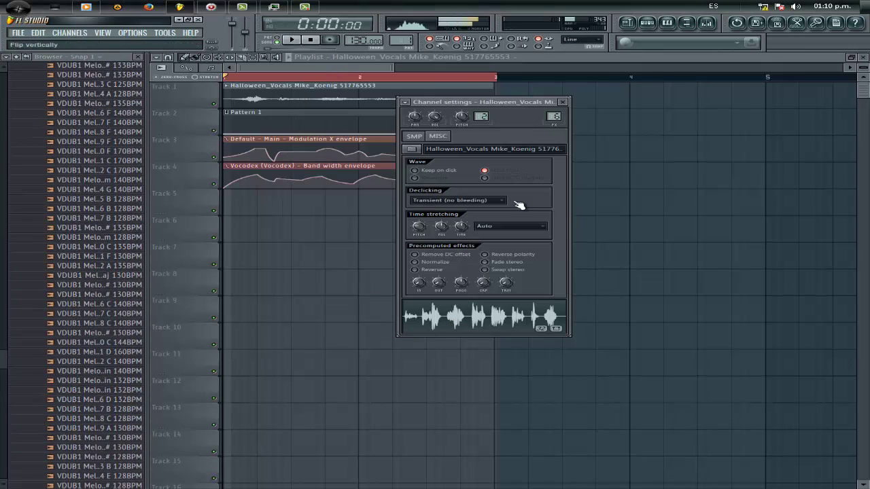
click(314, 41)
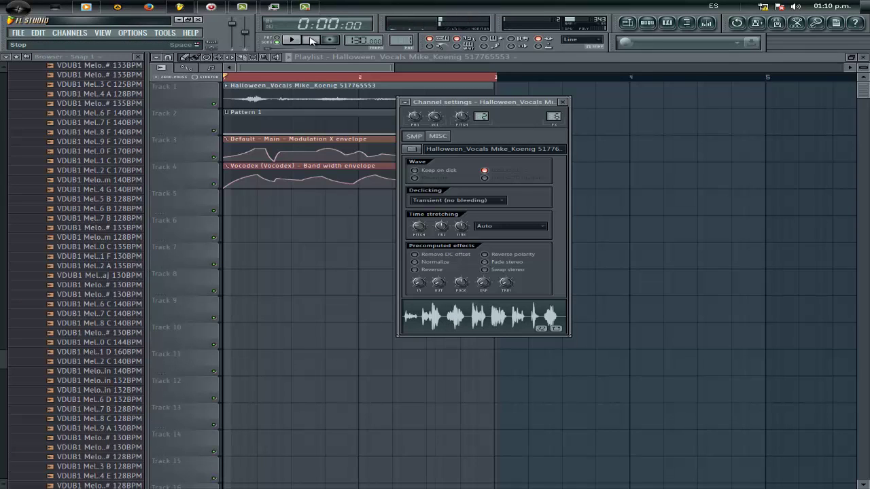
click(338, 66)
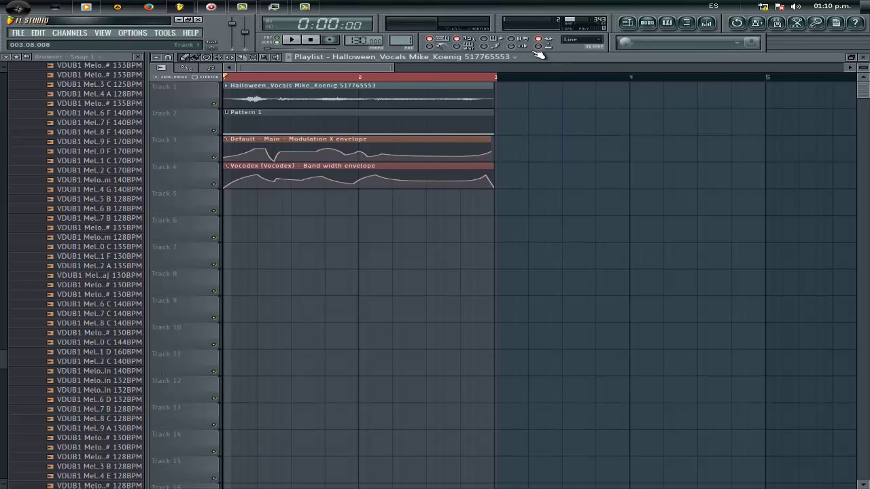
Rename mixer track Insert 8 as vocodex
click(707, 23)
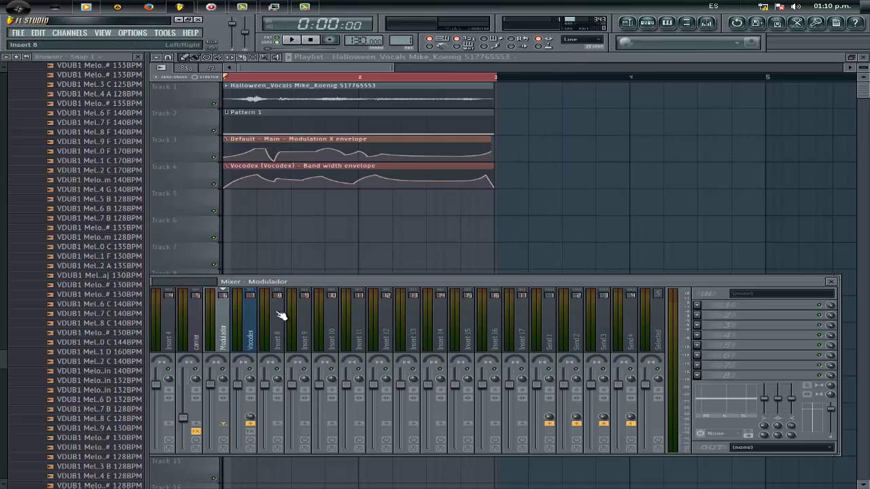
click(254, 324)
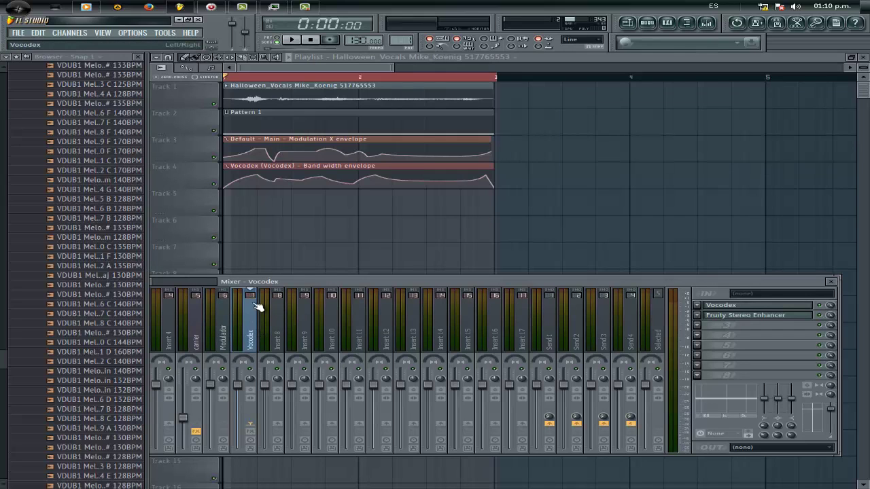
click(281, 333)
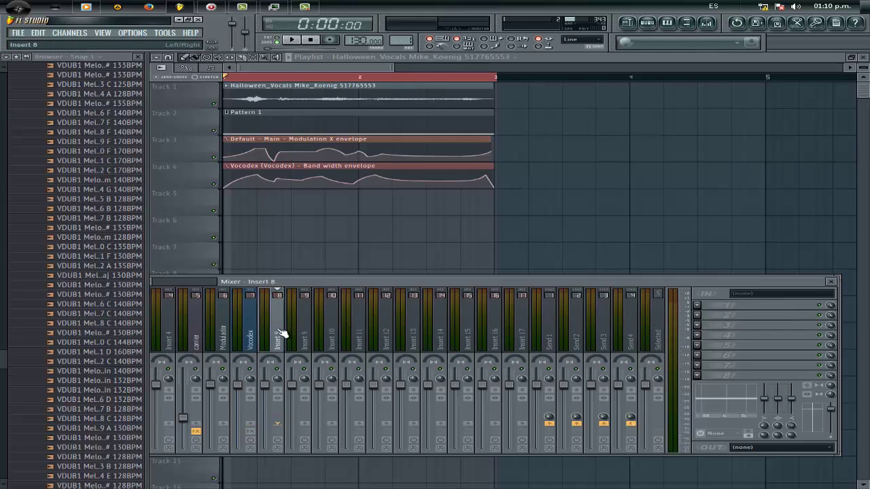
right_click(277, 332)
click(333, 362)
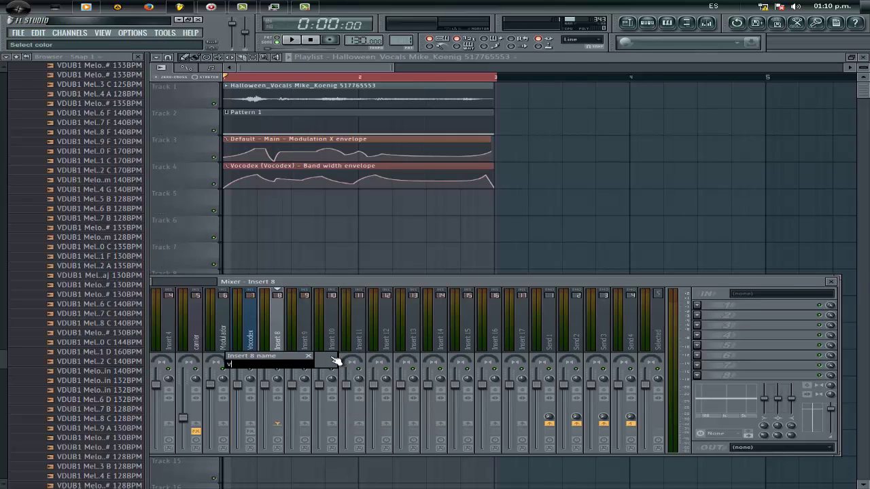
text(vocodex)
key(Return)
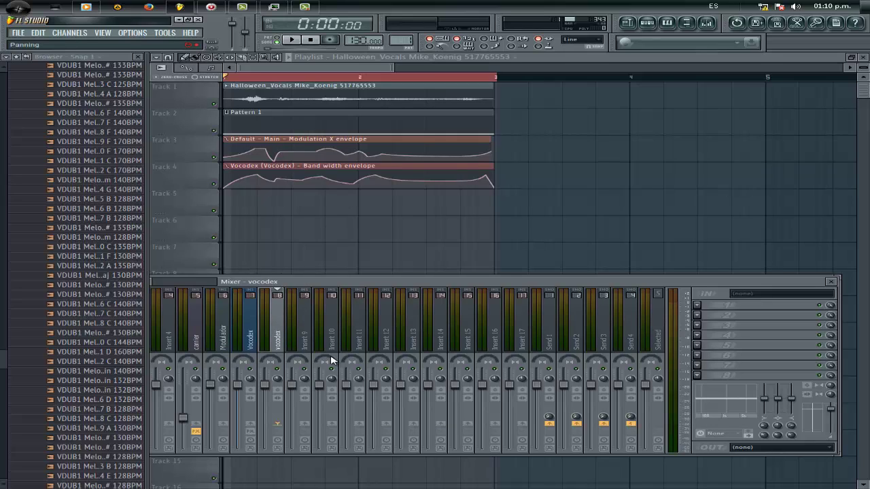
Open the Vocodex plugin on its mixer track and examine the carrier track's routing options to the Vocodex track
click(255, 324)
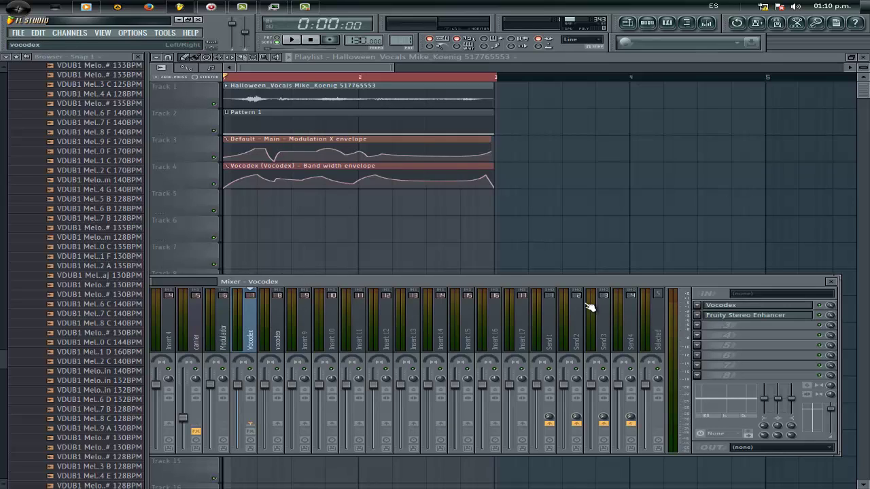
click(727, 306)
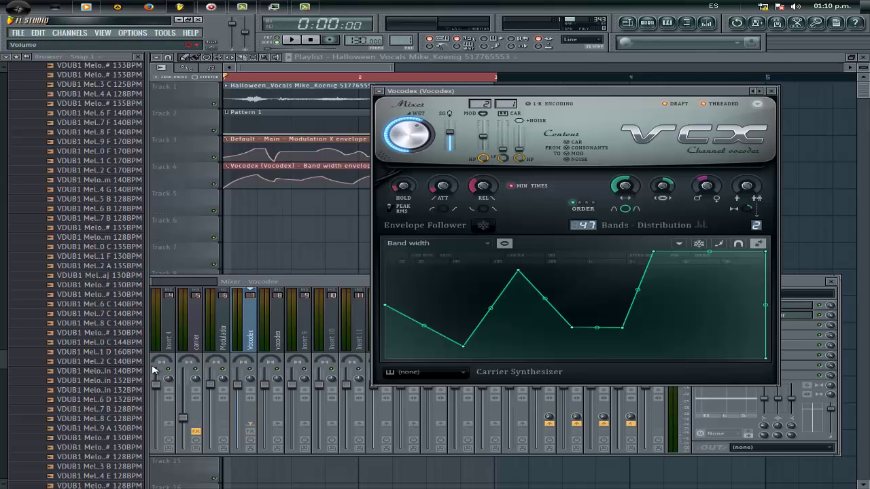
click(193, 333)
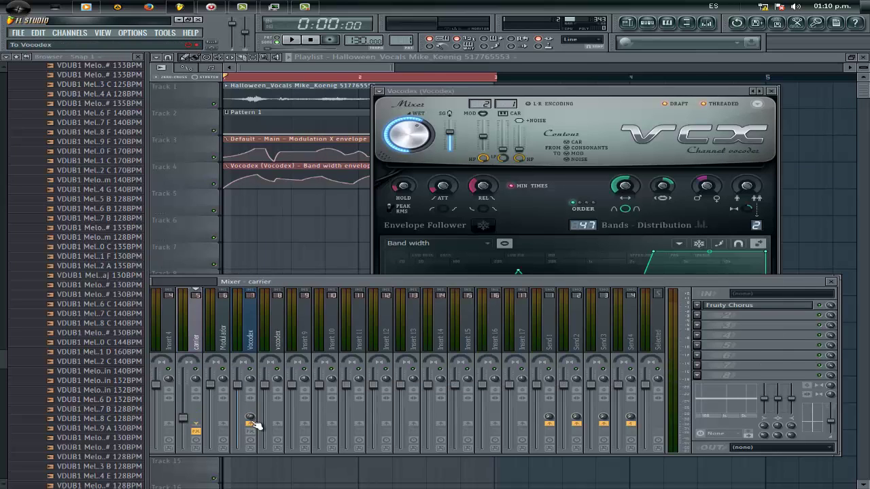
right_click(250, 424)
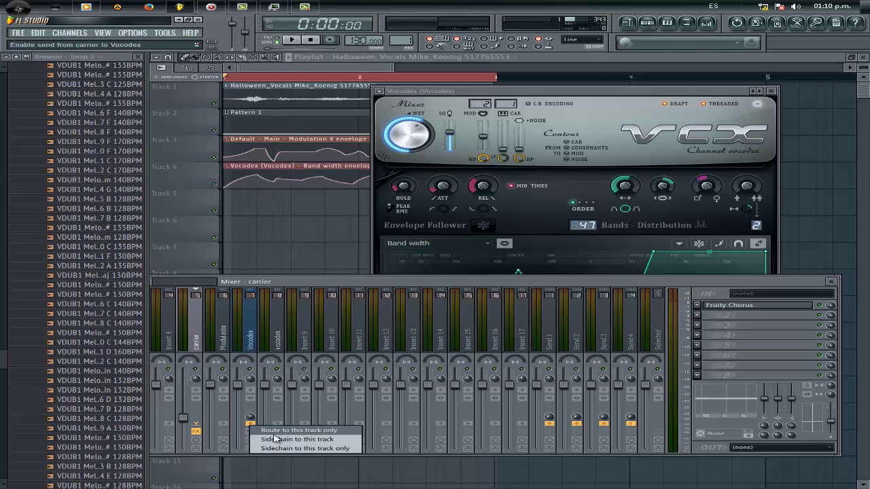
click(234, 331)
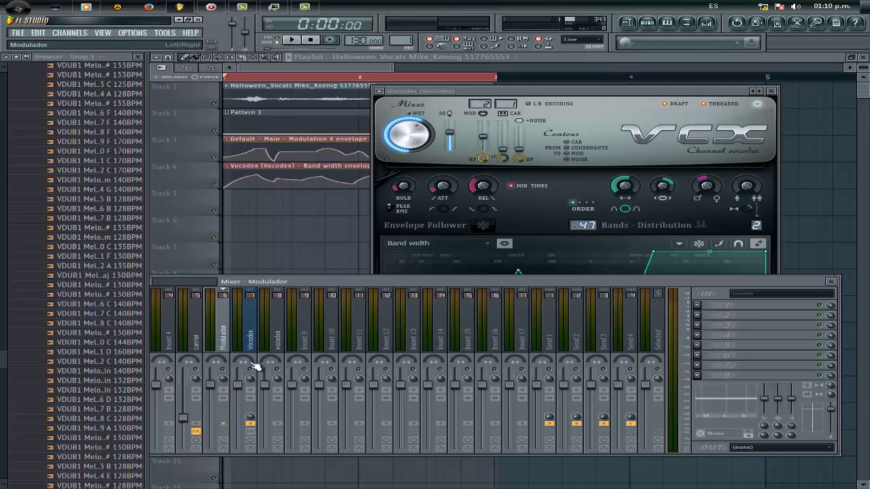
Show the free mixer track assignment option in the Halloween vocals clip's channel settings, and return to the mixer
click(314, 87)
click(311, 93)
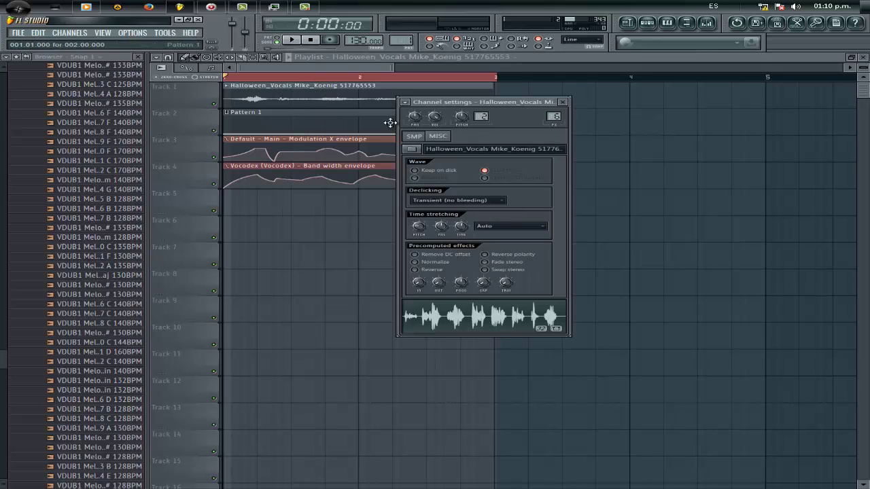
click(406, 102)
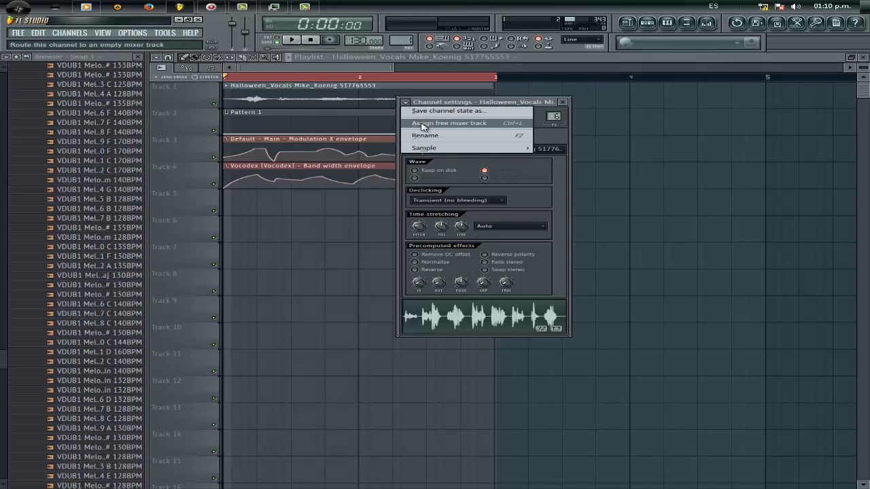
click(708, 22)
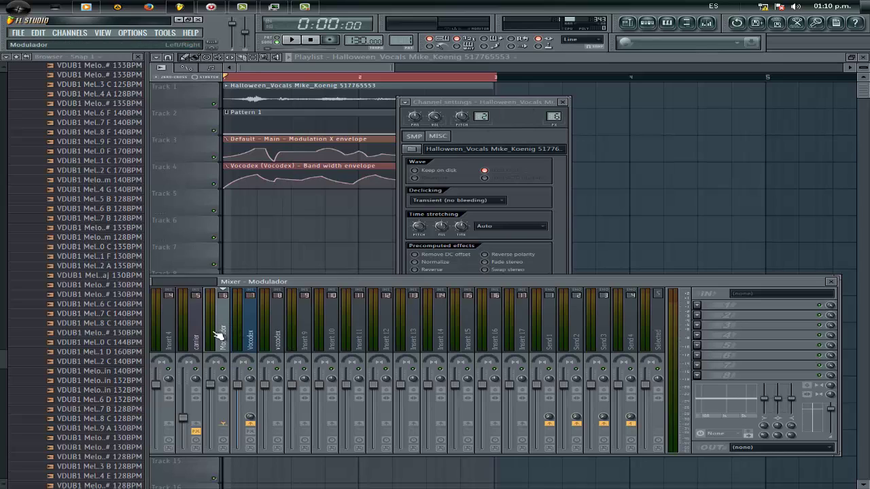
Review the carrier, Modulador and newly named vocodex mixer tracks, and reopen the Vocodex plugin from the original Vocodex track
click(193, 336)
click(223, 321)
click(199, 319)
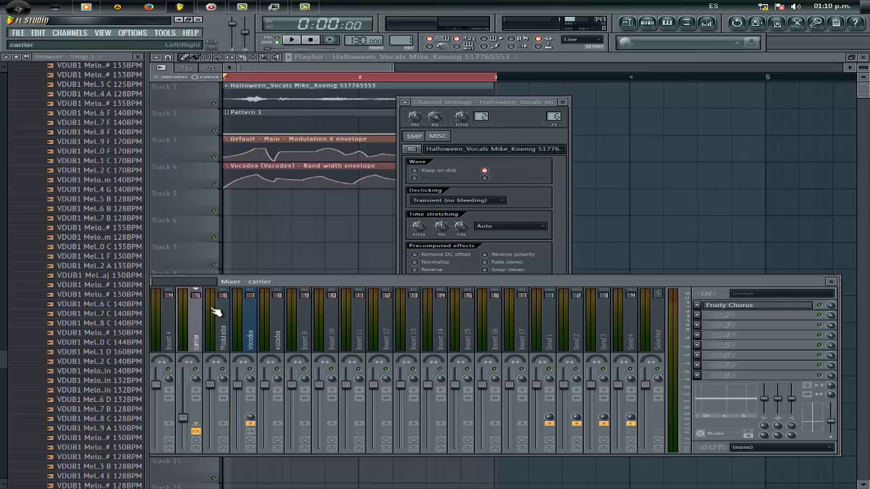
click(220, 313)
click(279, 330)
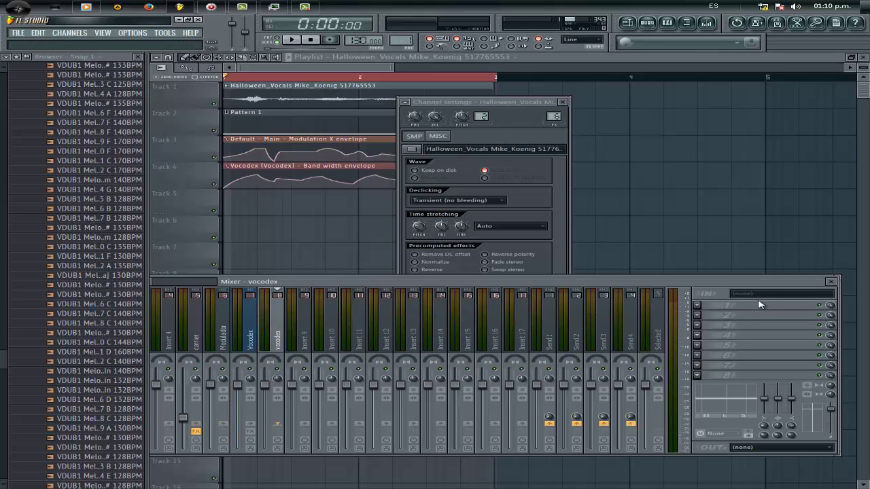
click(238, 334)
click(734, 306)
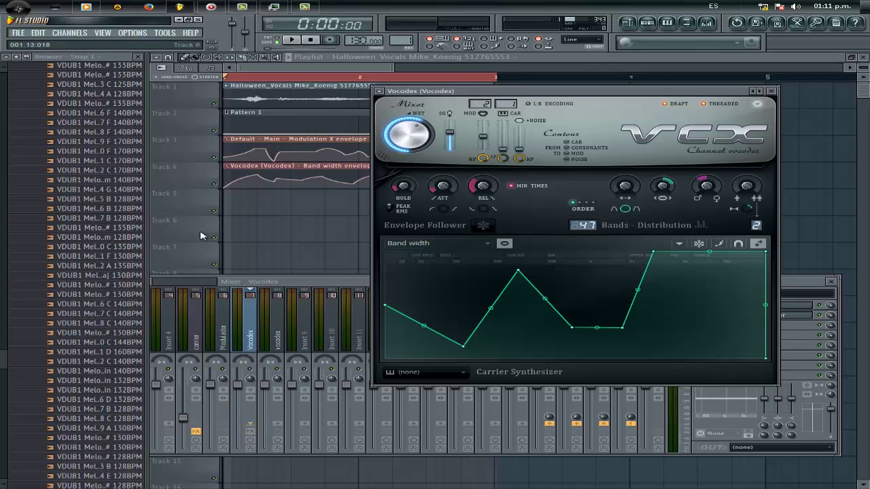
Compare the carrier and Modulador sends into the Vocodex track, and bring the Vocodex plugin window back to the front
click(197, 340)
click(221, 333)
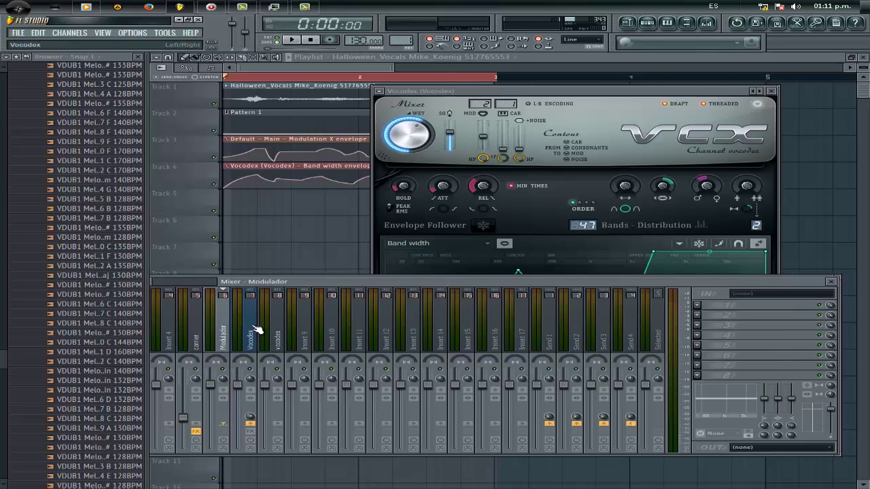
click(252, 328)
click(195, 347)
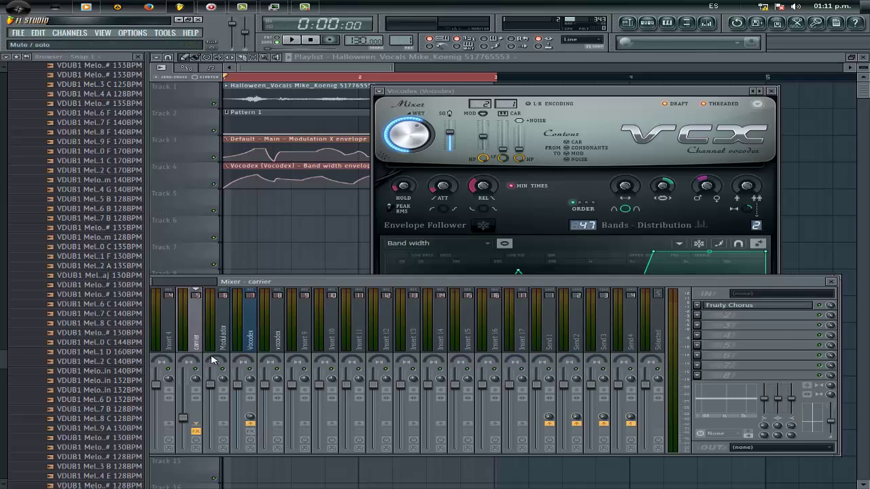
click(224, 335)
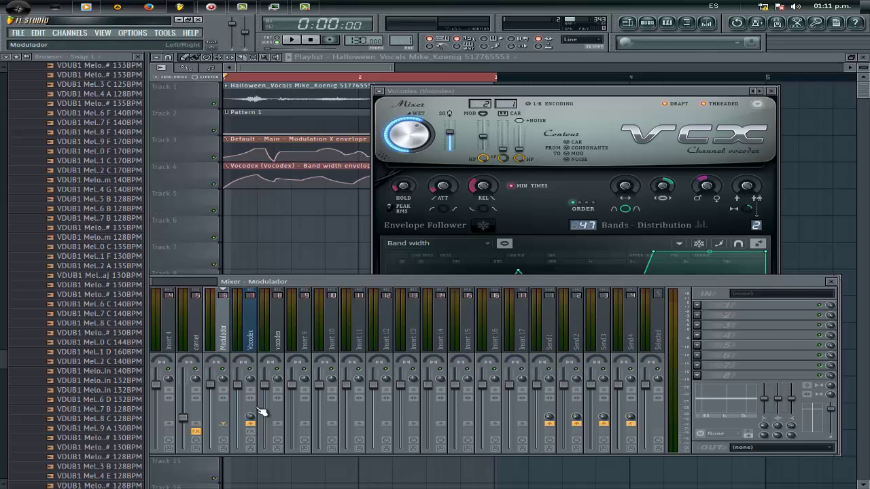
click(249, 340)
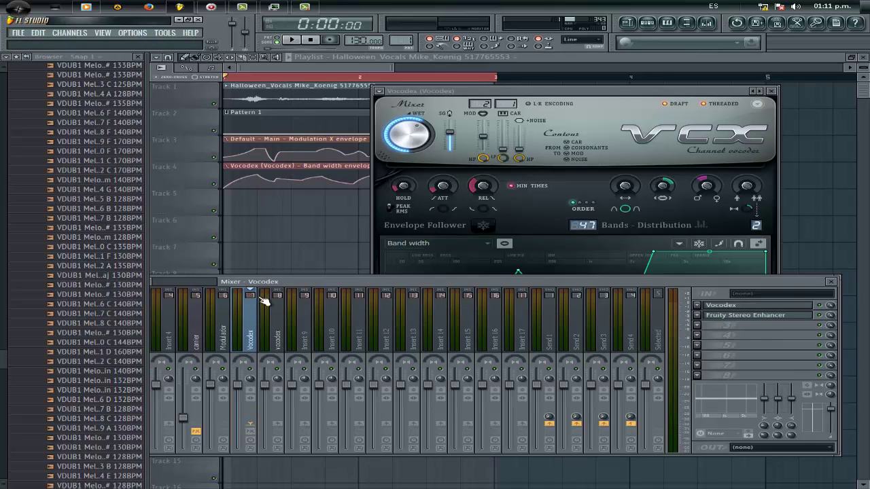
click(496, 92)
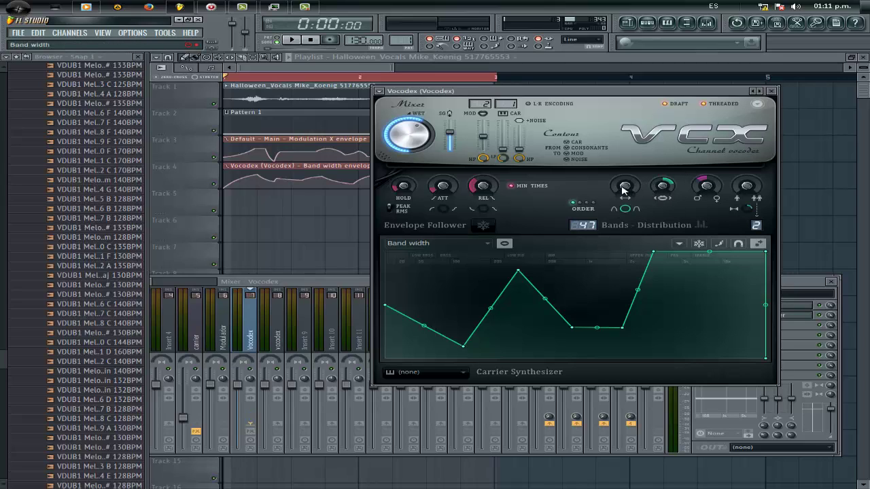
Open the YOI3 Sytrus channel in the wobb bass group, show its modulation control's automation clip option, and return to the playlist
click(646, 27)
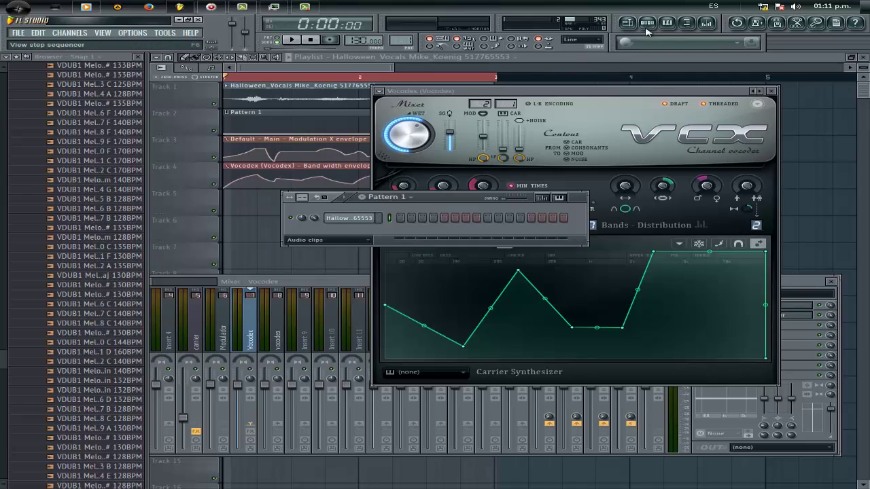
click(336, 243)
click(319, 292)
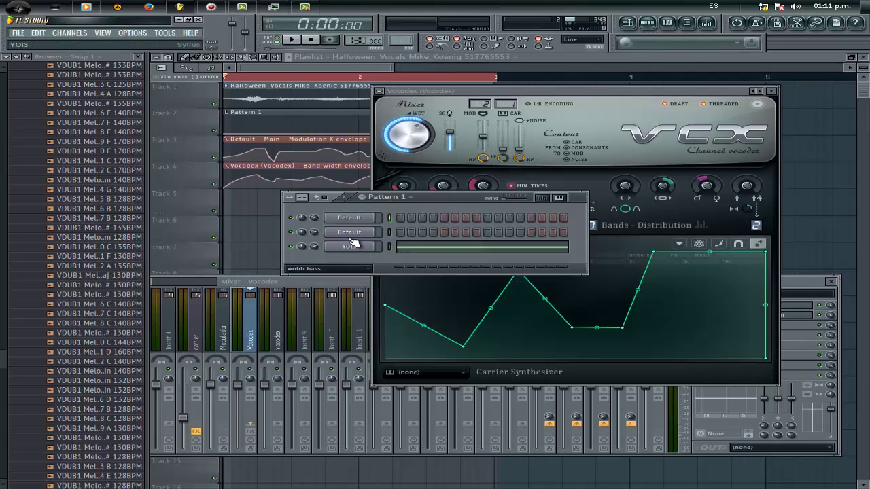
click(350, 245)
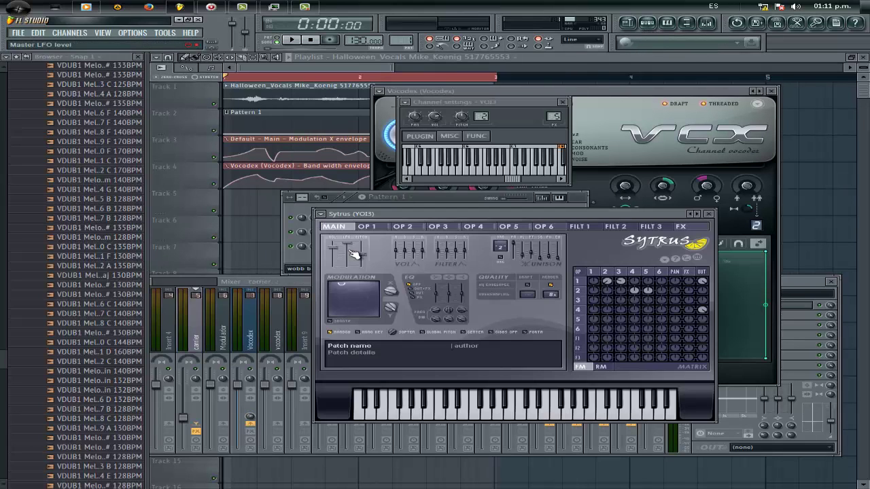
right_click(394, 294)
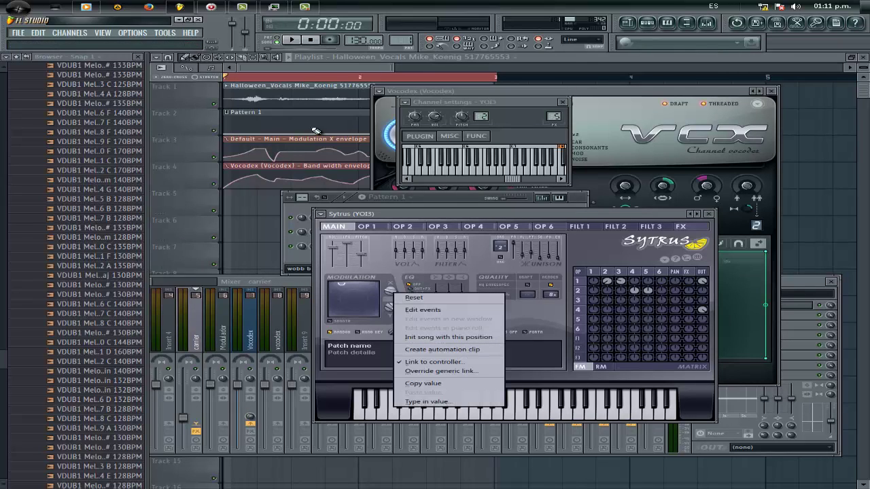
click(325, 72)
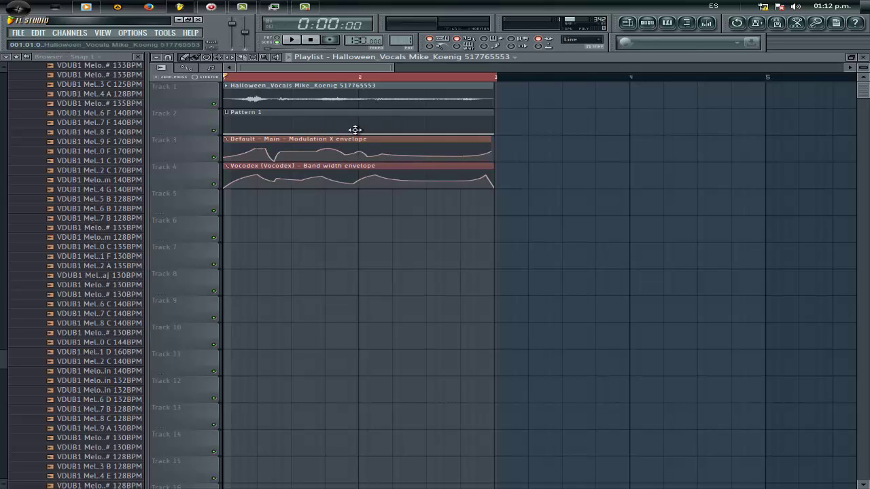
Reopen Vocodex from its mixer track, show the Band width knob's automation clip option, and return to the playlist
mouse_move(430, 144)
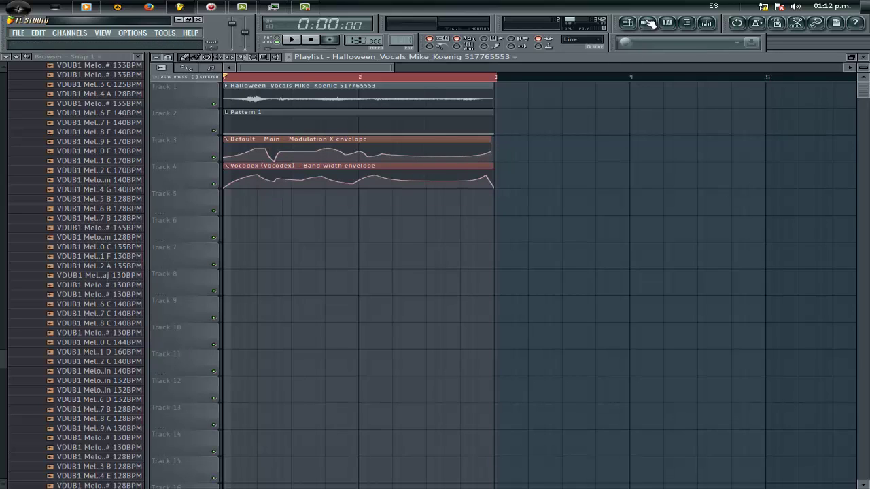
click(707, 23)
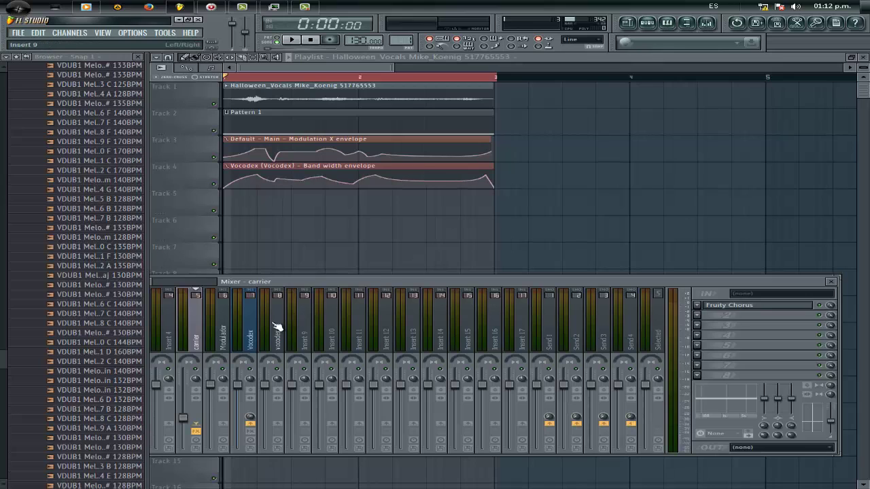
click(254, 329)
click(756, 306)
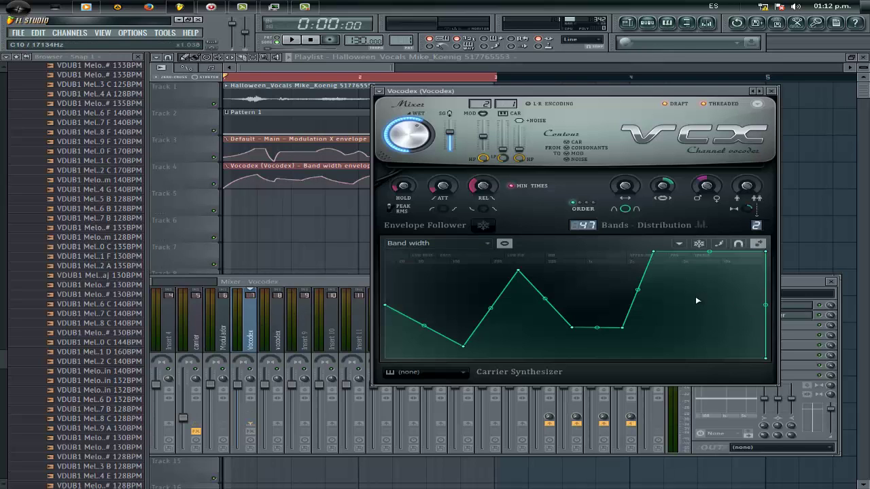
right_click(626, 189)
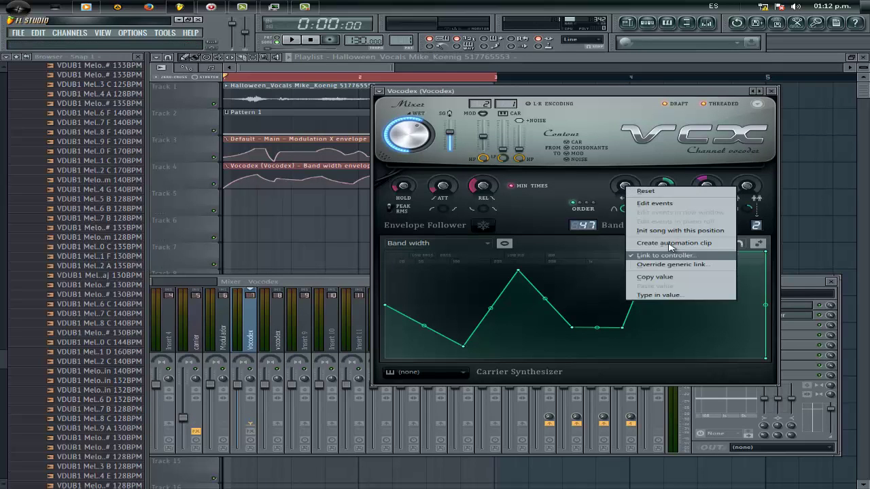
click(287, 63)
Audition the vocoded loop from the start, first in the playlist and again with the mixer levels in view
key(space)
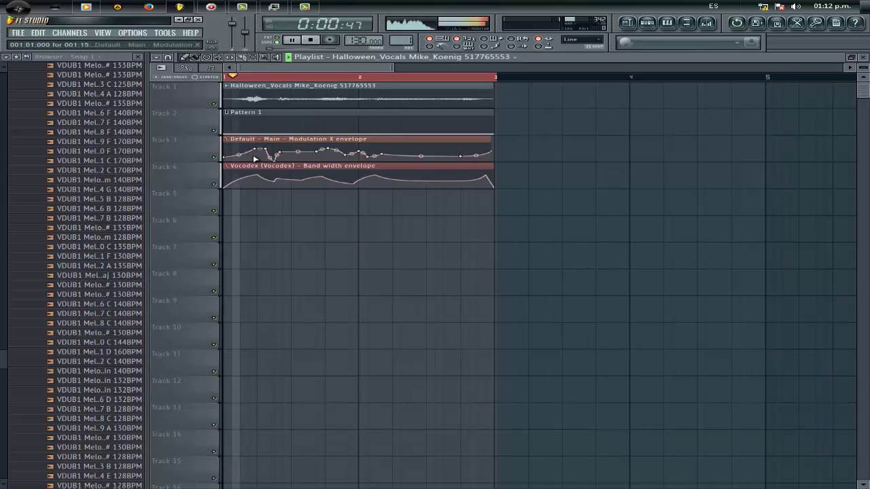
click(295, 41)
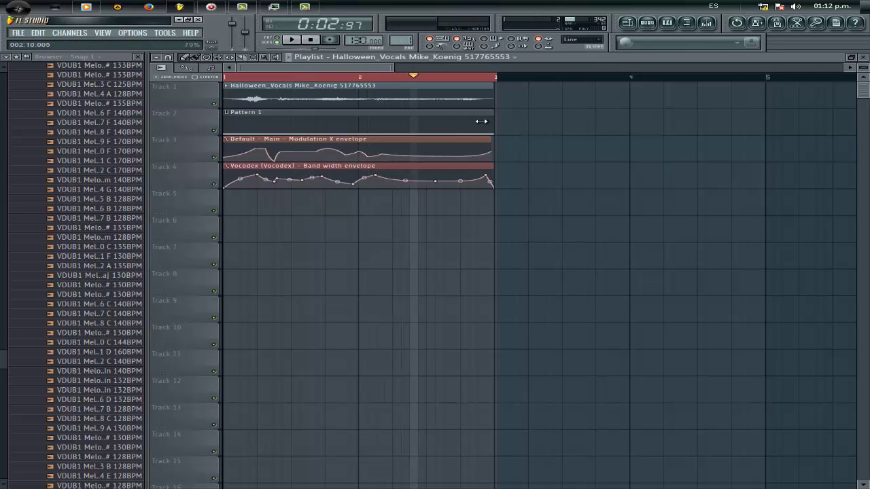
click(707, 23)
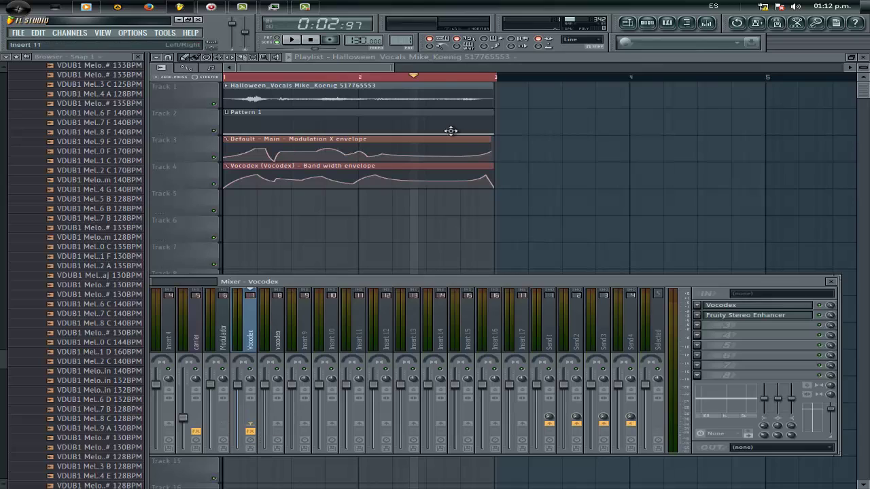
click(308, 40)
key(space)
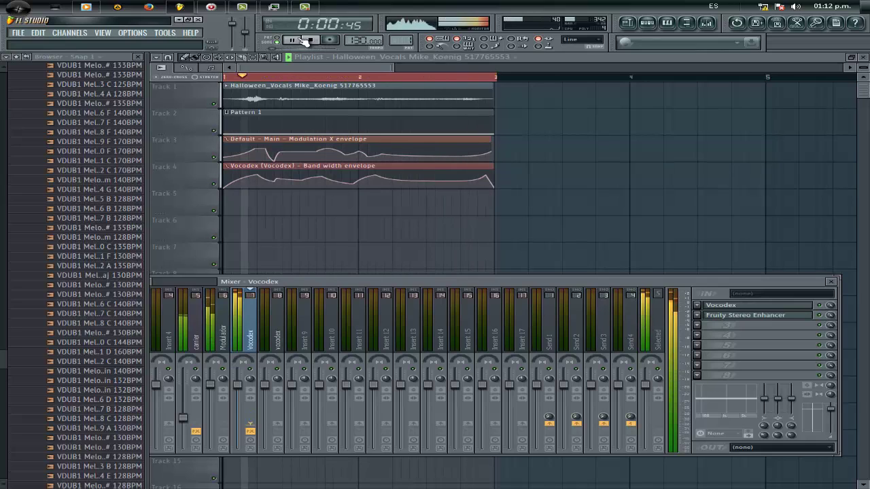
click(305, 41)
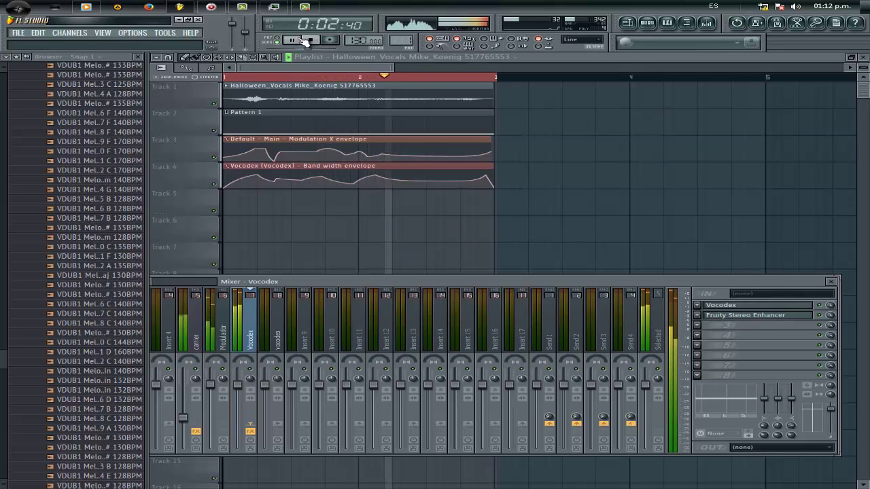
Reshape the Band width envelope around bar 2, with about 12% tension between points 7 and 8, and audition the loop
key(F9)
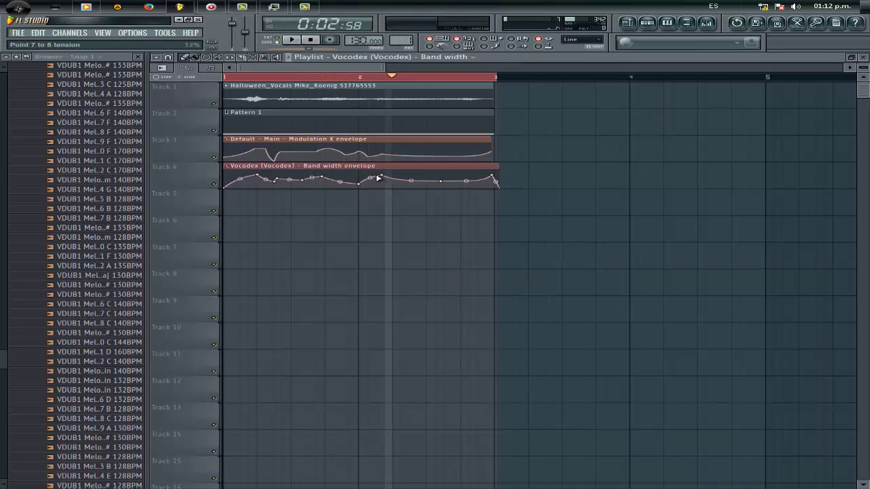
click(310, 40)
click(293, 40)
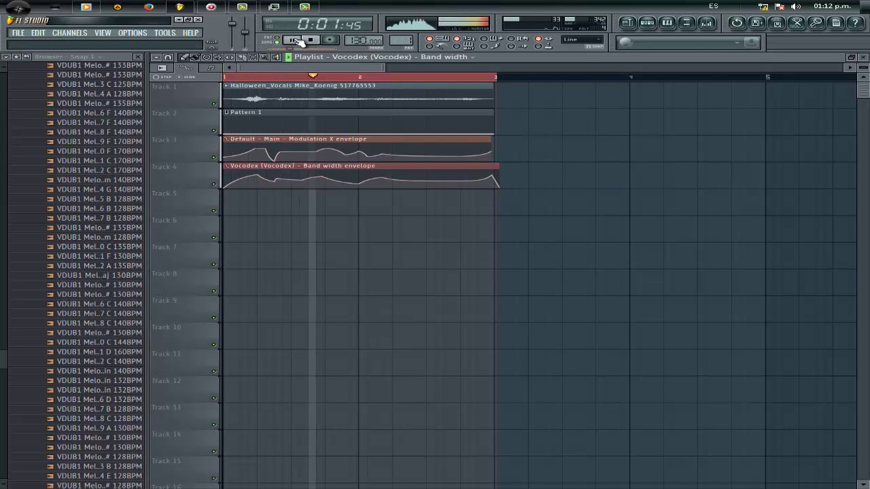
click(298, 40)
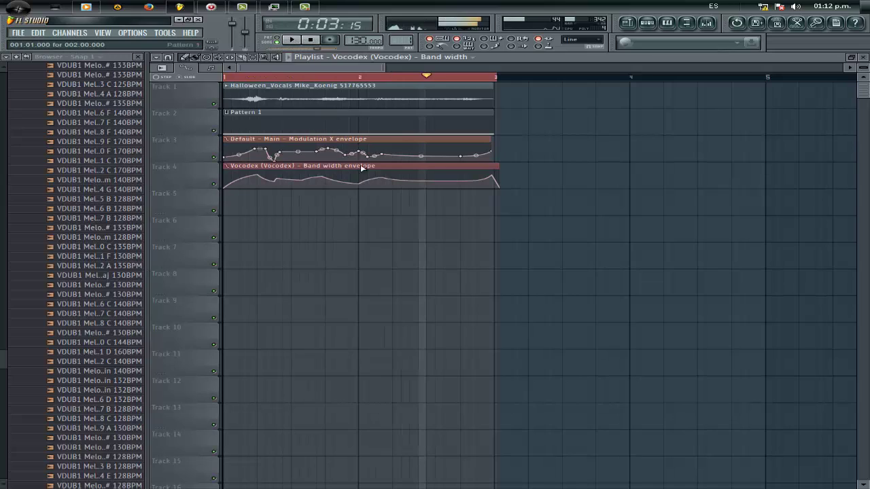
Move the Band width envelope's dip slightly before bar 2, pull its end back to bar 3, and audition the loop
drag(360, 184, 358, 185)
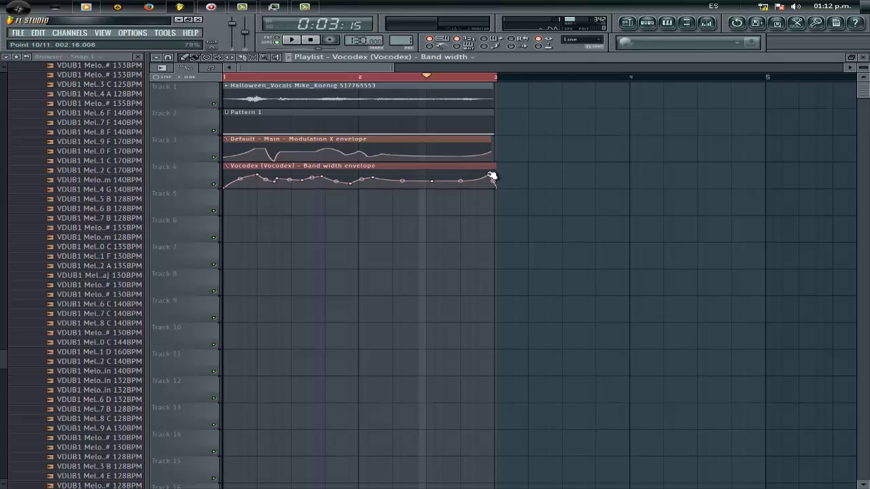
click(309, 42)
click(292, 40)
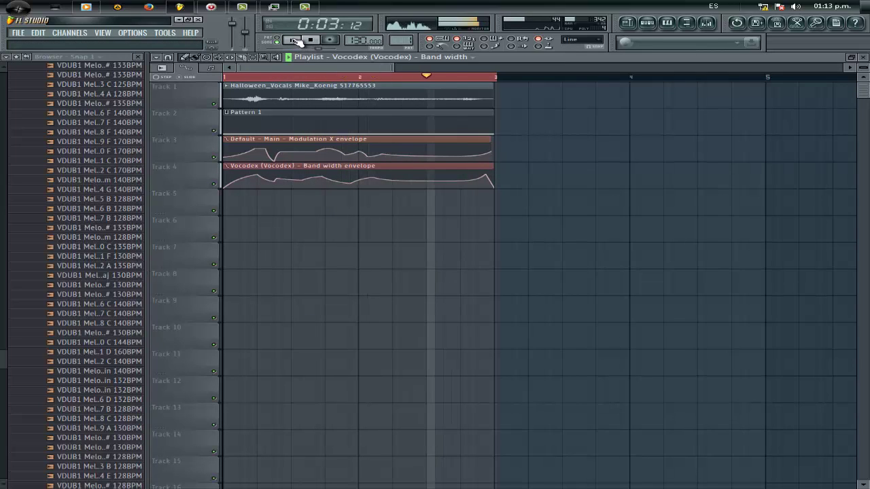
key(space)
mouse_move(378, 178)
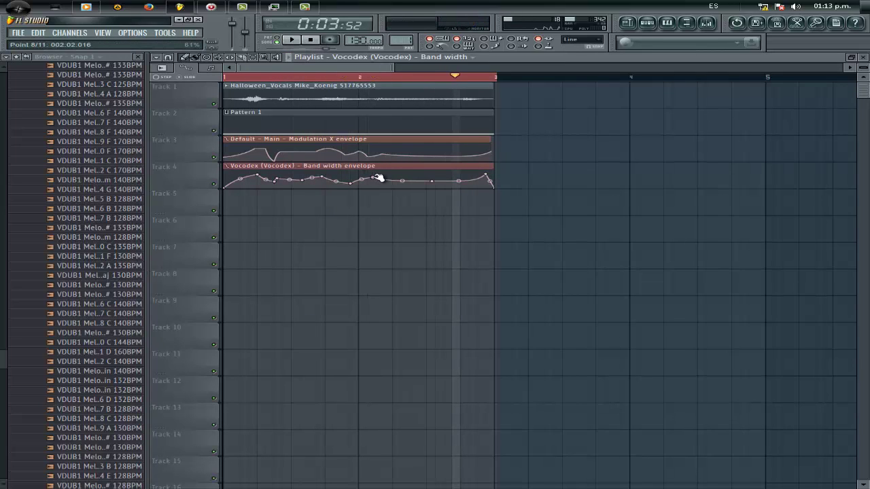
click(311, 40)
click(292, 40)
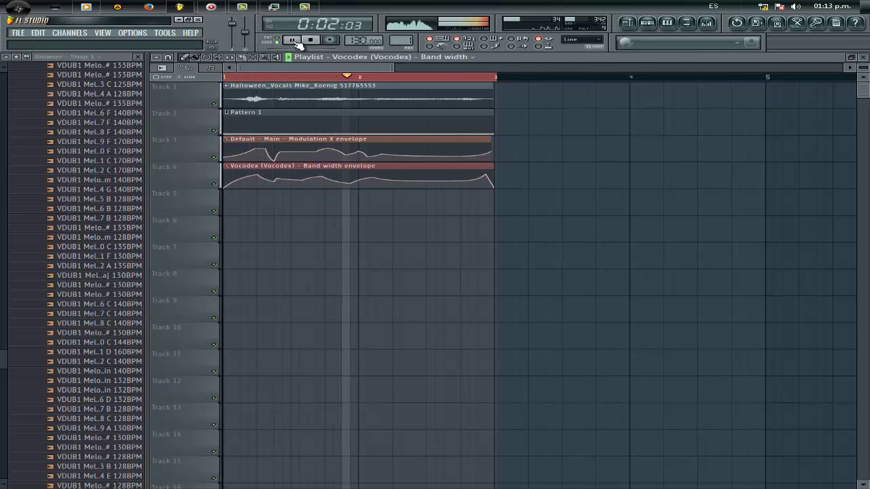
click(294, 40)
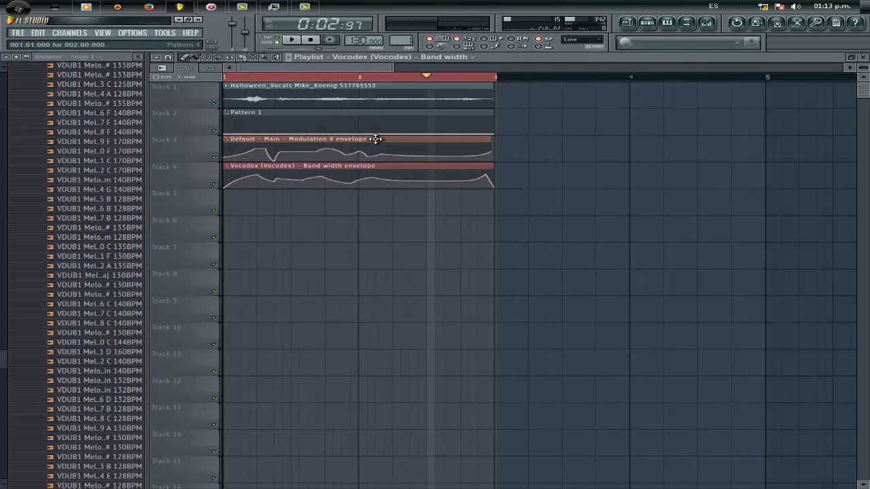
Try about 94% tension between points 11 and 12 of the Modulation X envelope and audition the loop
mouse_move(384, 152)
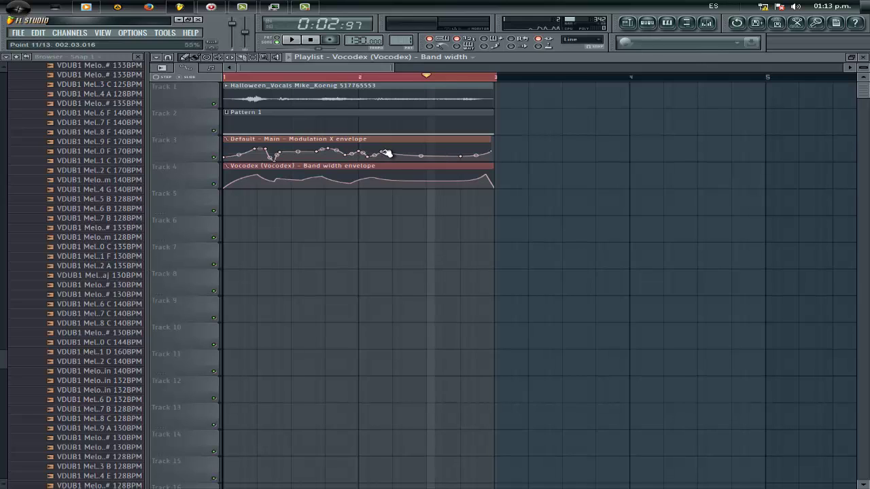
click(385, 152)
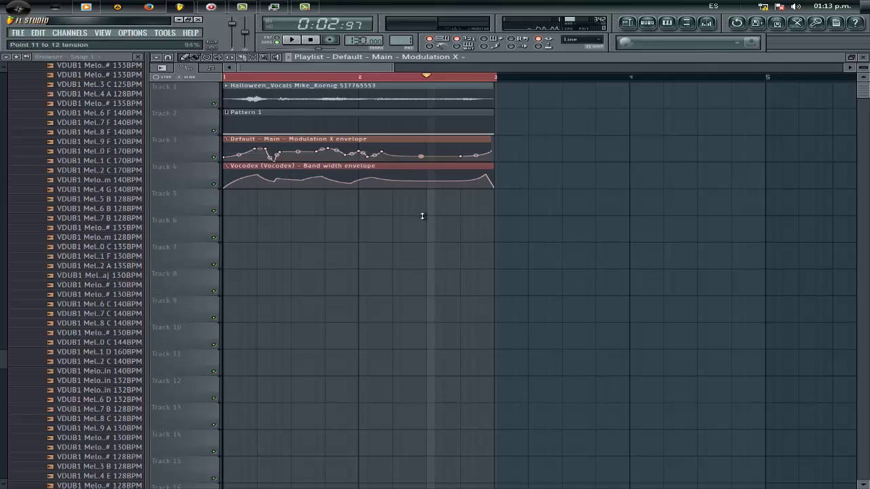
click(309, 41)
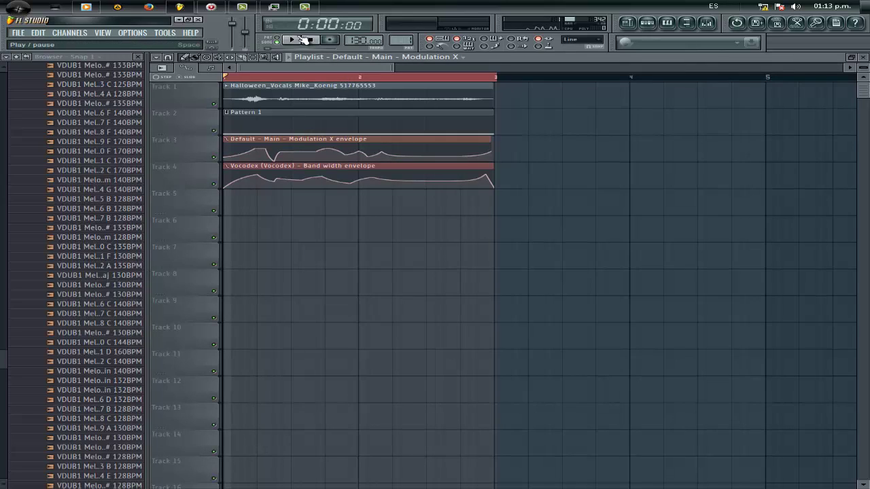
click(297, 40)
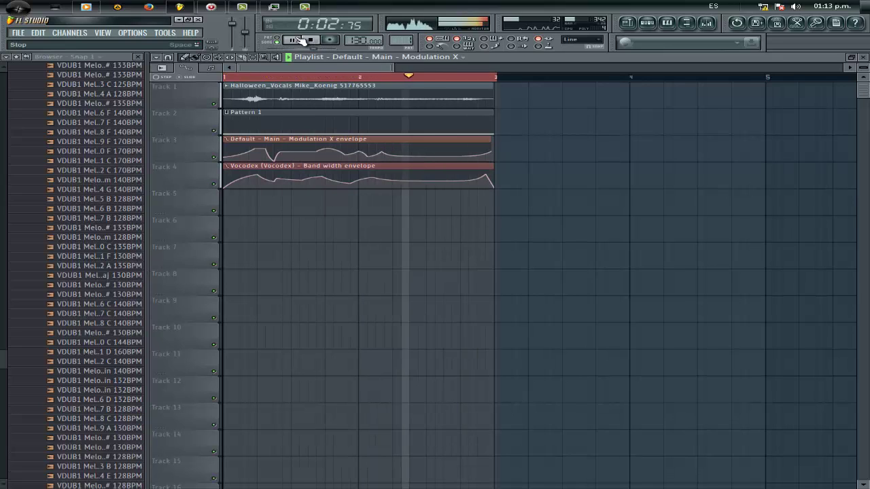
click(299, 40)
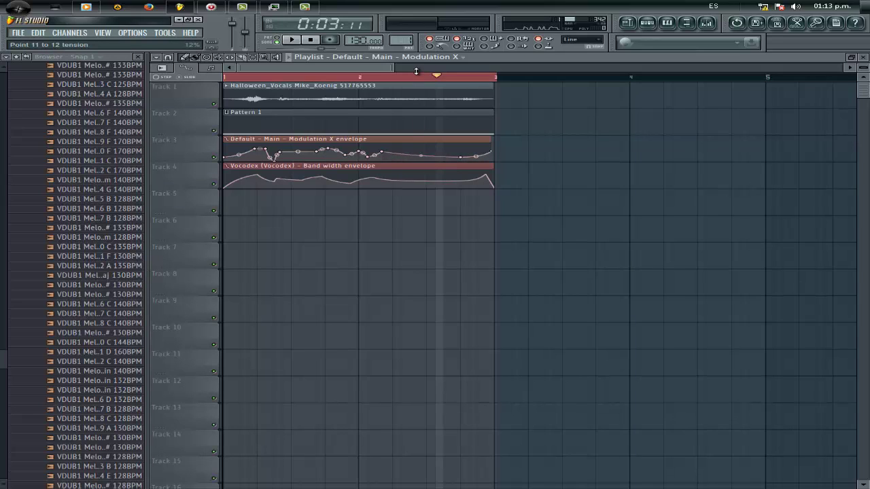
Set the tension between points 11 and 12 of the Modulation X envelope to about 12% and audition the loop
click(310, 39)
click(292, 39)
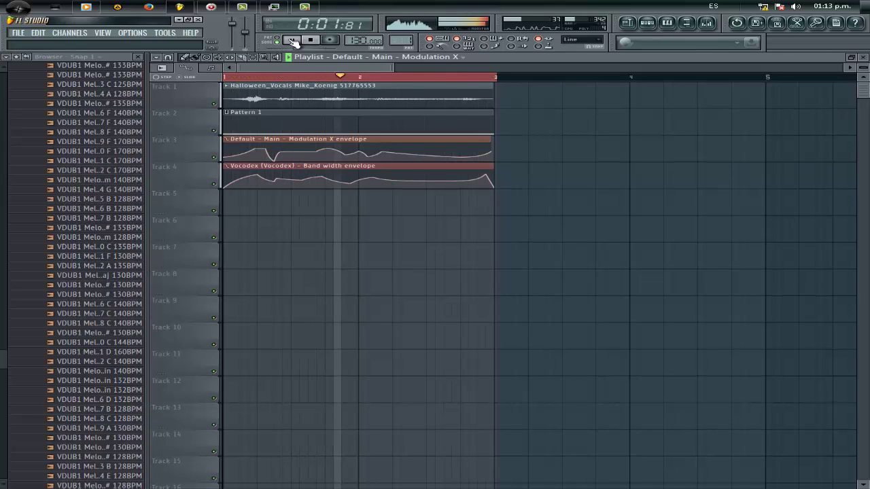
click(292, 41)
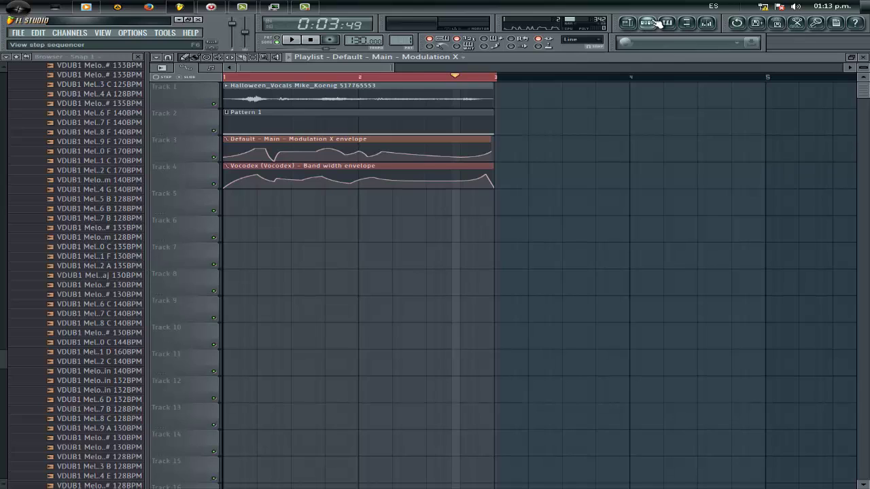
mouse_move(291, 68)
mouse_down()
mouse_move(300, 67)
mouse_move(279, 68)
mouse_up()
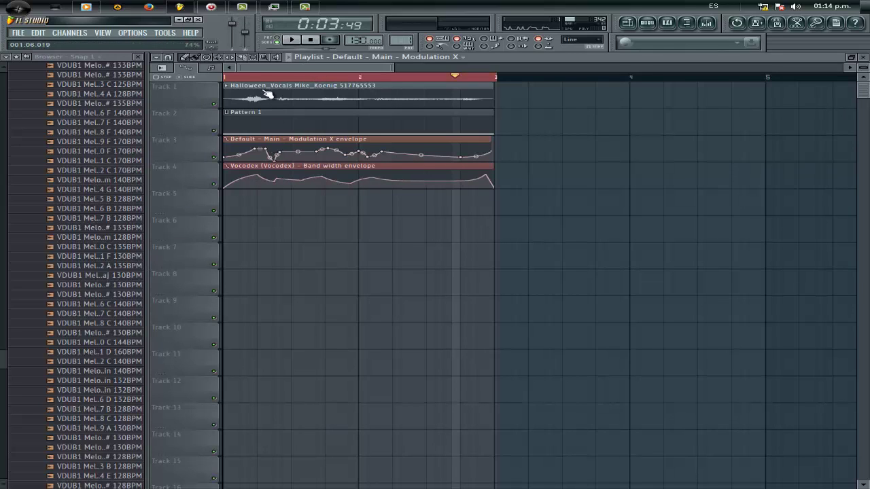
click(309, 8)
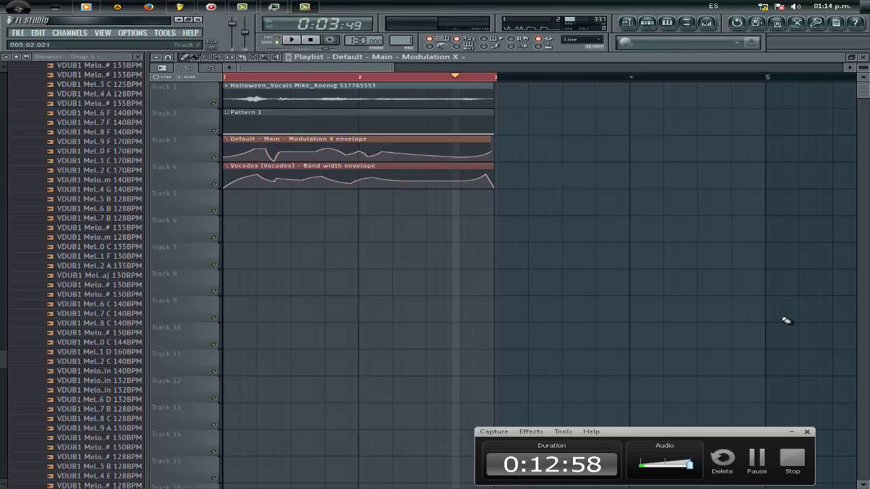
click(792, 455)
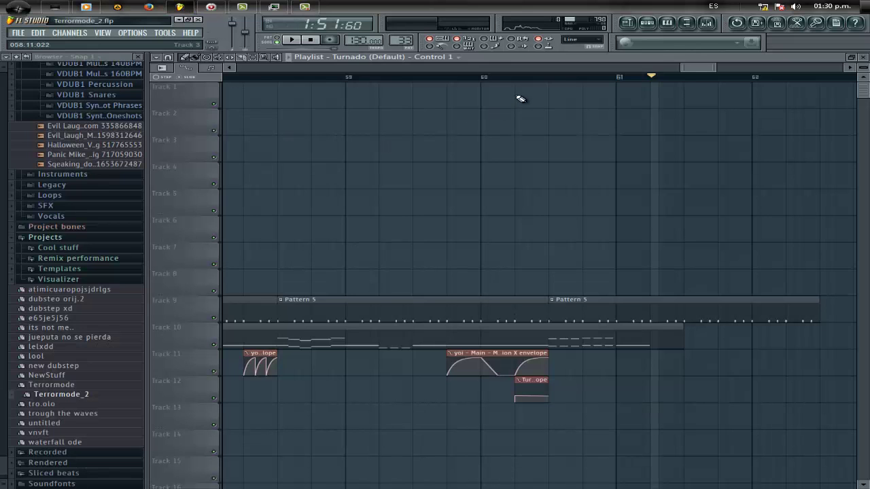
Play the finished Terrormode_2 arrangement from bar 43 and stop playback around bar 61
drag(688, 69, 613, 66)
scroll(569, 193, down, 2)
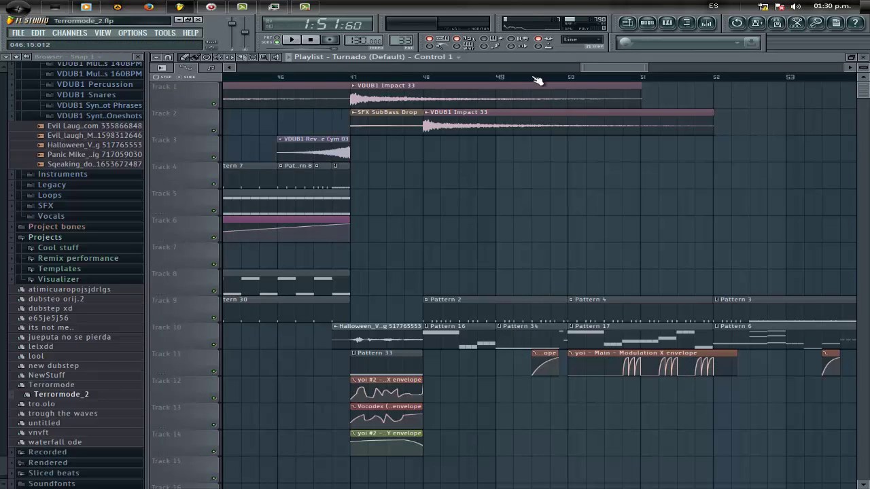
mouse_move(605, 71)
mouse_down()
mouse_move(573, 71)
mouse_move(598, 68)
mouse_up()
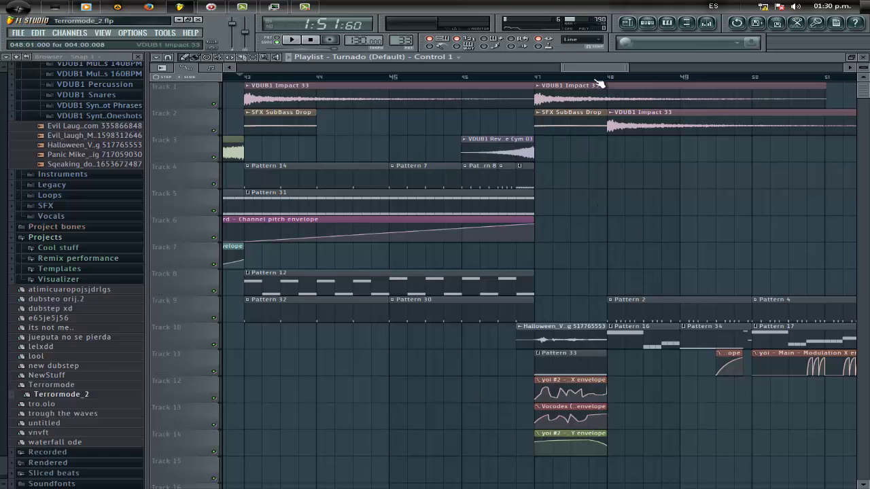
scroll(598, 82, right, 8)
scroll(706, 170, left, 9)
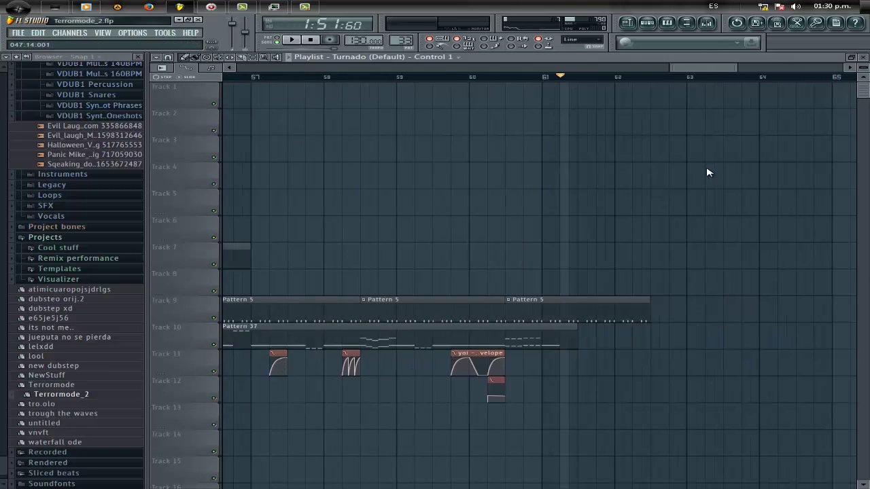
click(292, 39)
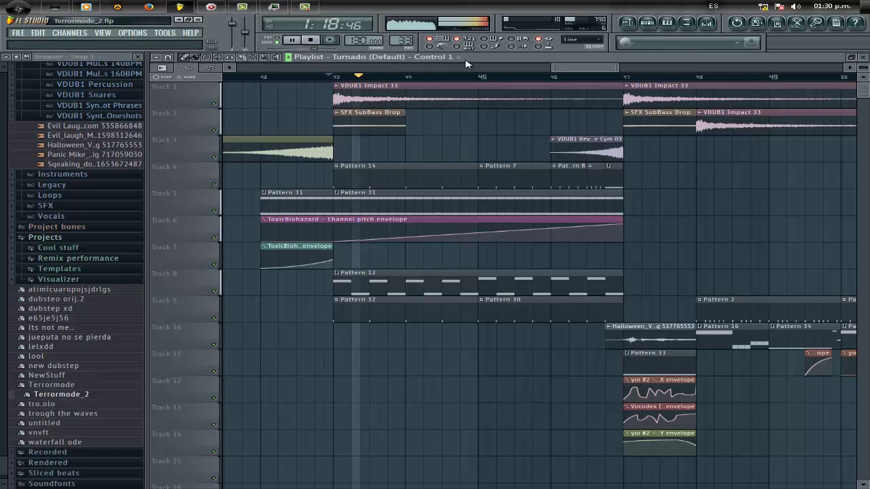
ctrl+scroll(592, 165, down, 2)
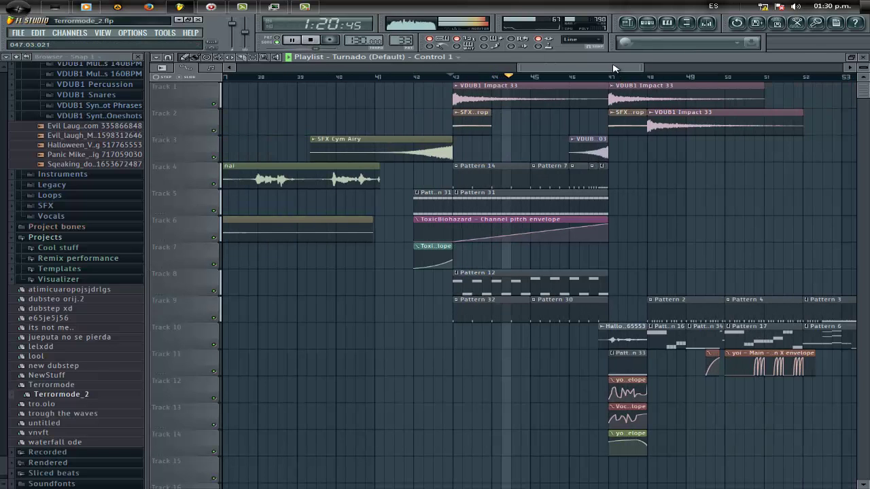
drag(614, 68, 657, 68)
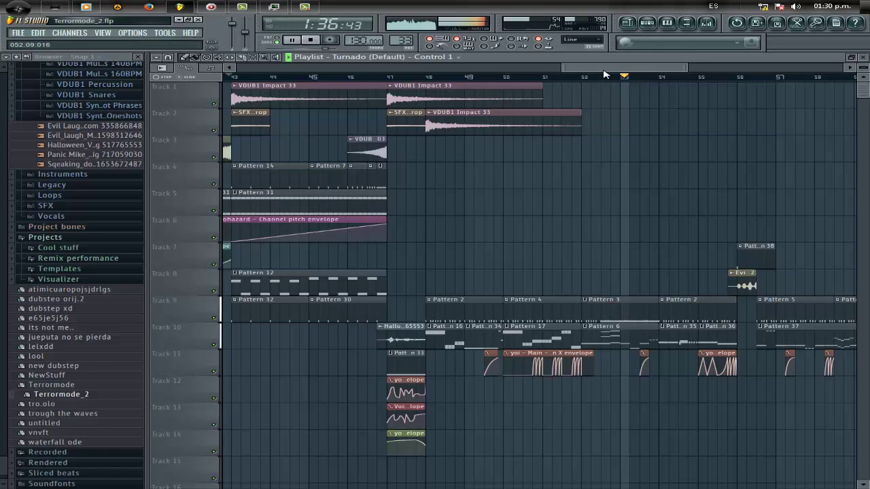
drag(604, 71, 625, 70)
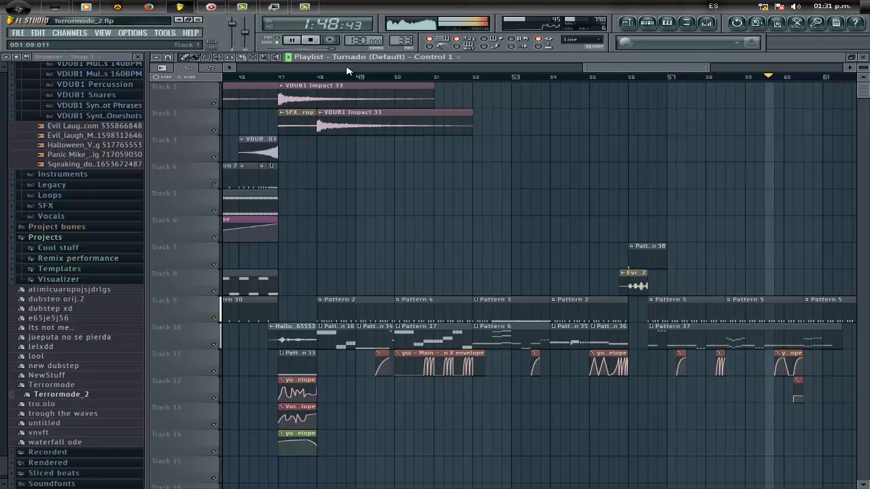
click(294, 40)
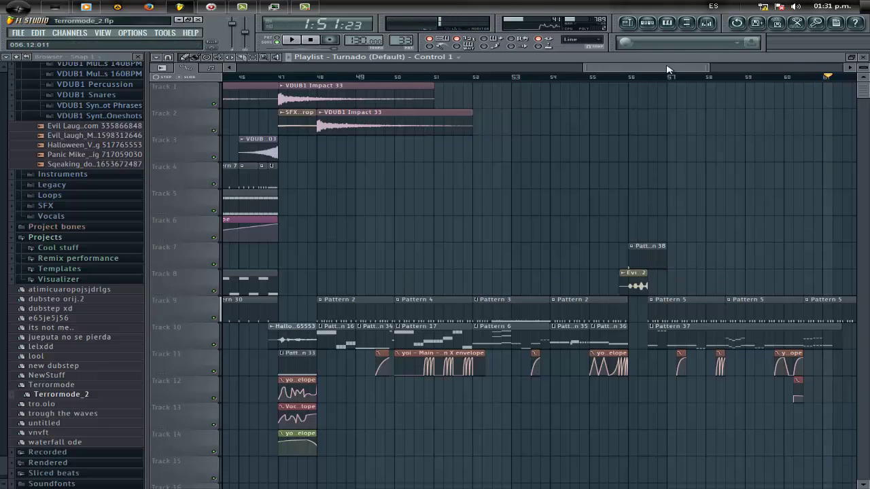
Move the playback position to bar 47, audition the vocoded bass section with its envelopes, and stop playback after bar 48
scroll(654, 75, left, 3)
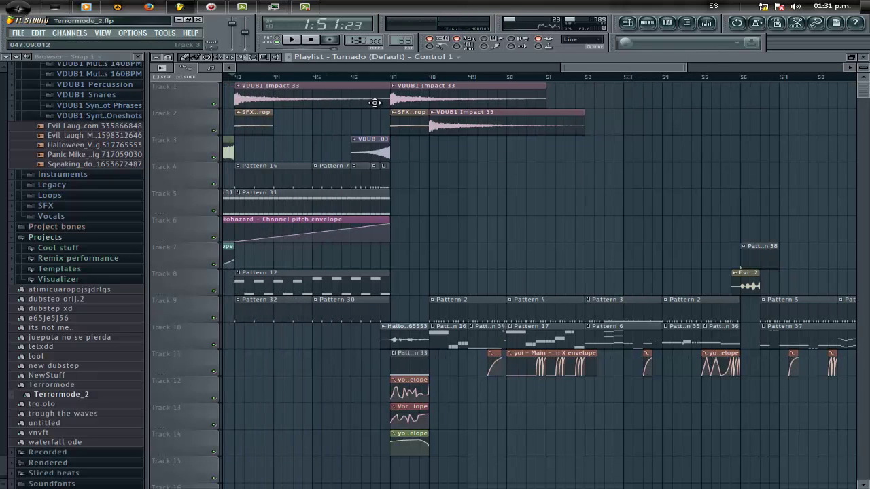
click(391, 76)
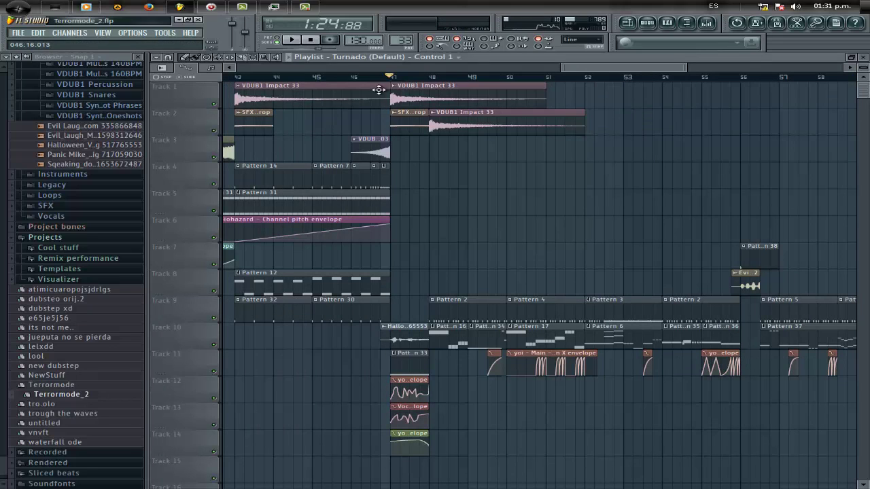
click(295, 40)
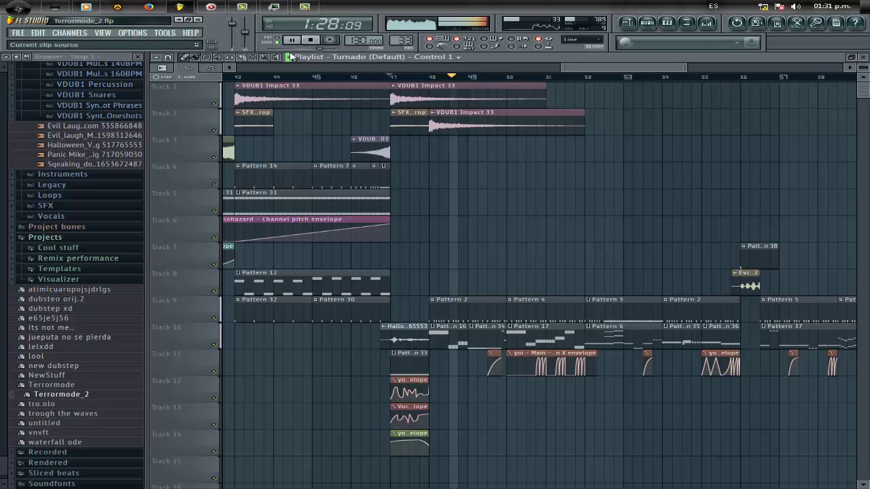
click(296, 42)
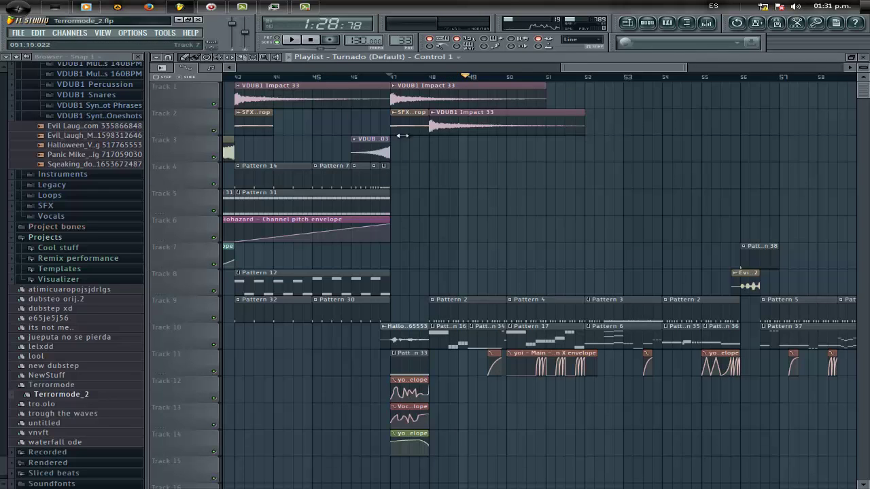
mouse_move(304, 7)
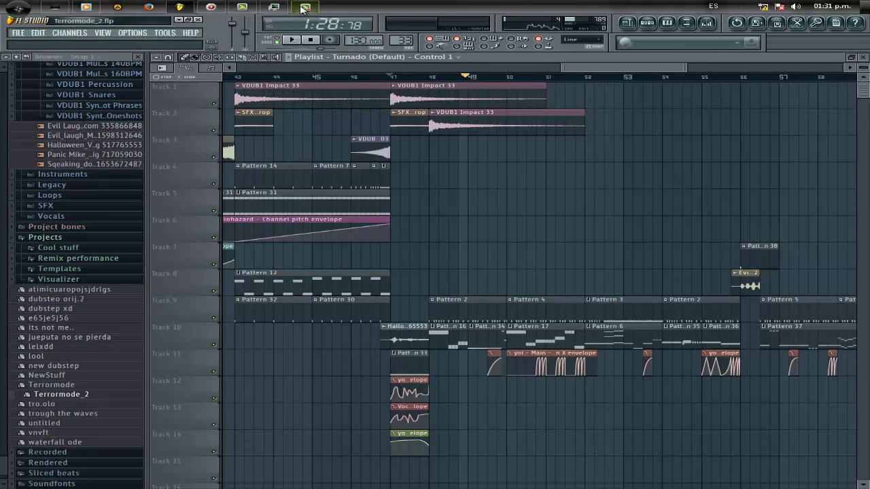
click(304, 7)
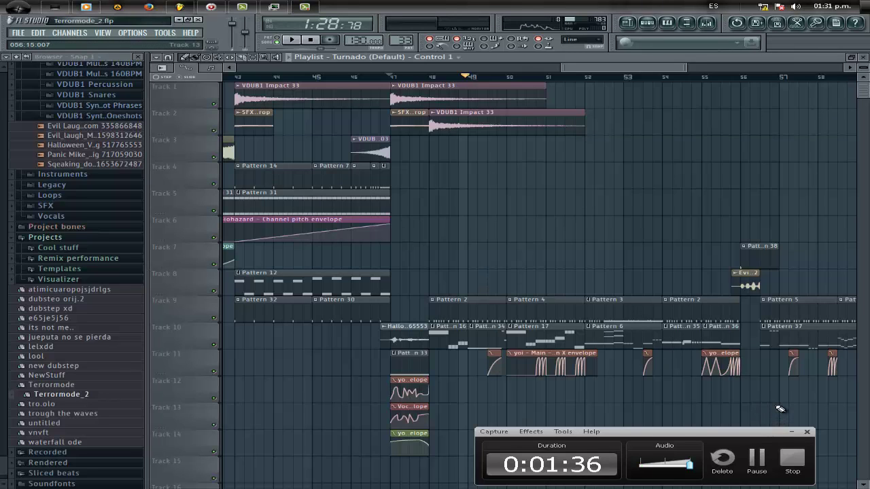
click(791, 462)
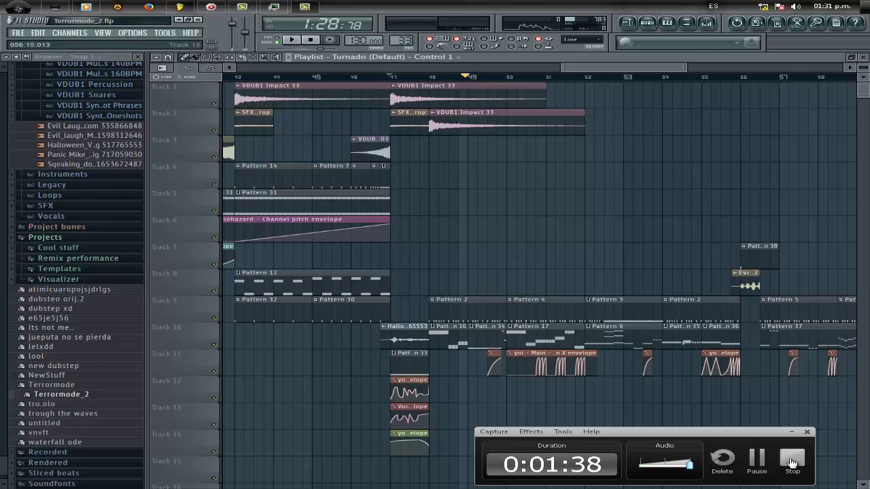